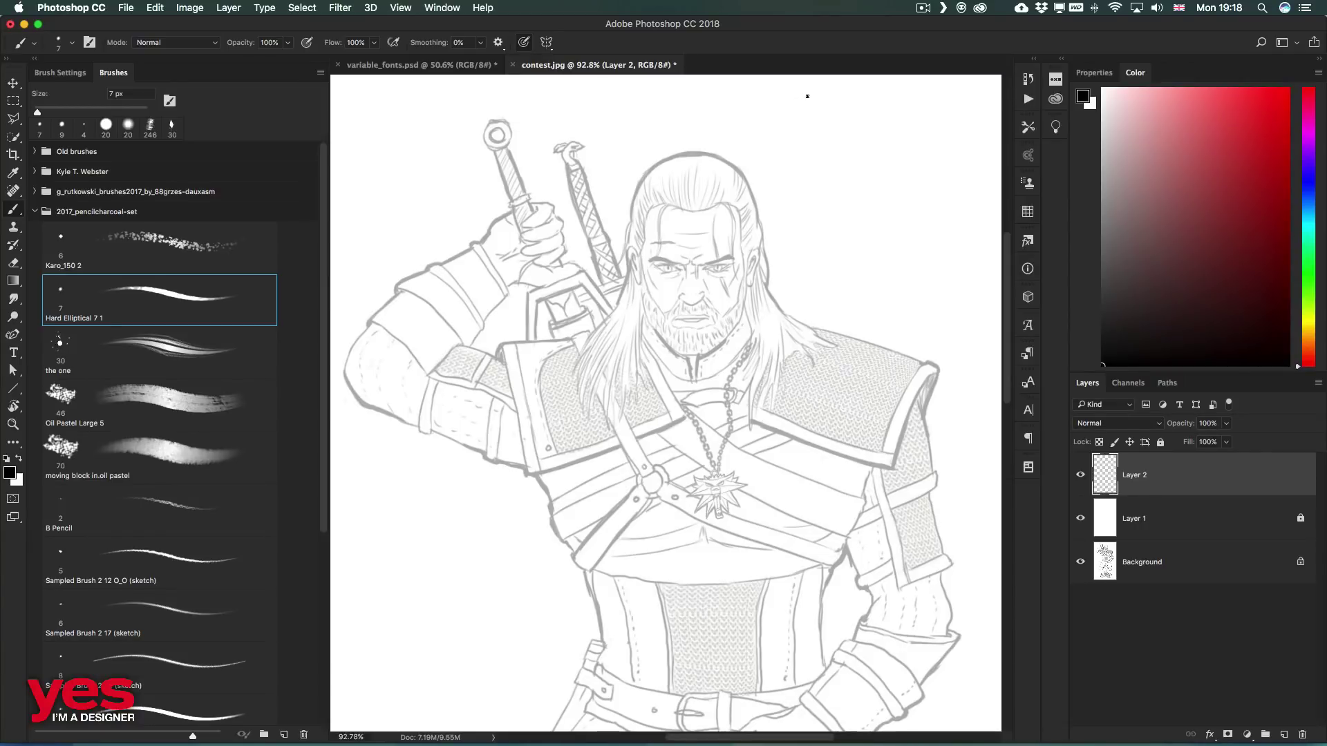
- Scribble unsmoothed black test loops on Layer 2, then scrub Smoothing up to 68%
{"action": "mouse_move", "coordinate": [808, 97]}
{"action": "left_mouse_down"}
{"action": "mouse_move", "coordinate": [736, 135]}
{"action": "mouse_move", "coordinate": [833, 172]}
{"action": "mouse_move", "coordinate": [834, 204]}
{"action": "left_mouse_up"}
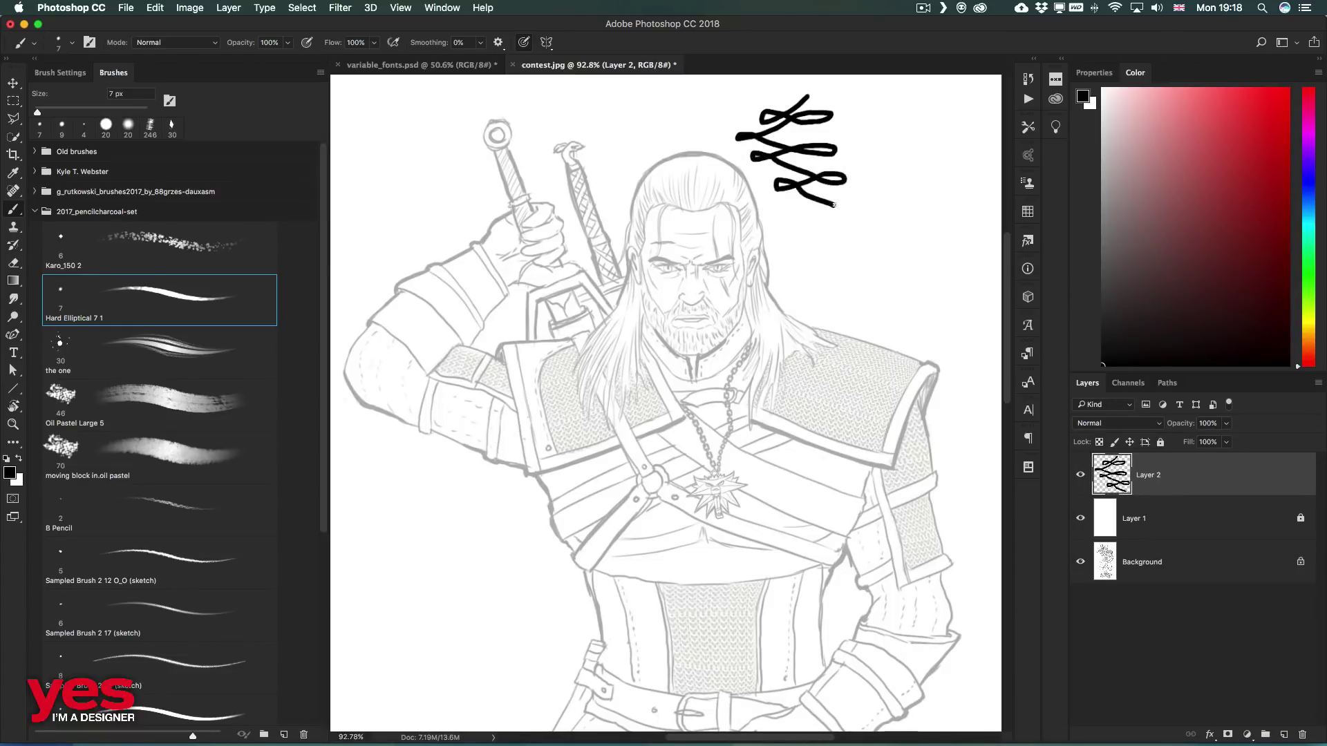
{"action": "mouse_move", "coordinate": [861, 272]}
{"action": "left_mouse_down"}
{"action": "mouse_move", "coordinate": [720, 141]}
{"action": "mouse_move", "coordinate": [776, 157]}
{"action": "mouse_move", "coordinate": [744, 204]}
{"action": "left_mouse_up"}
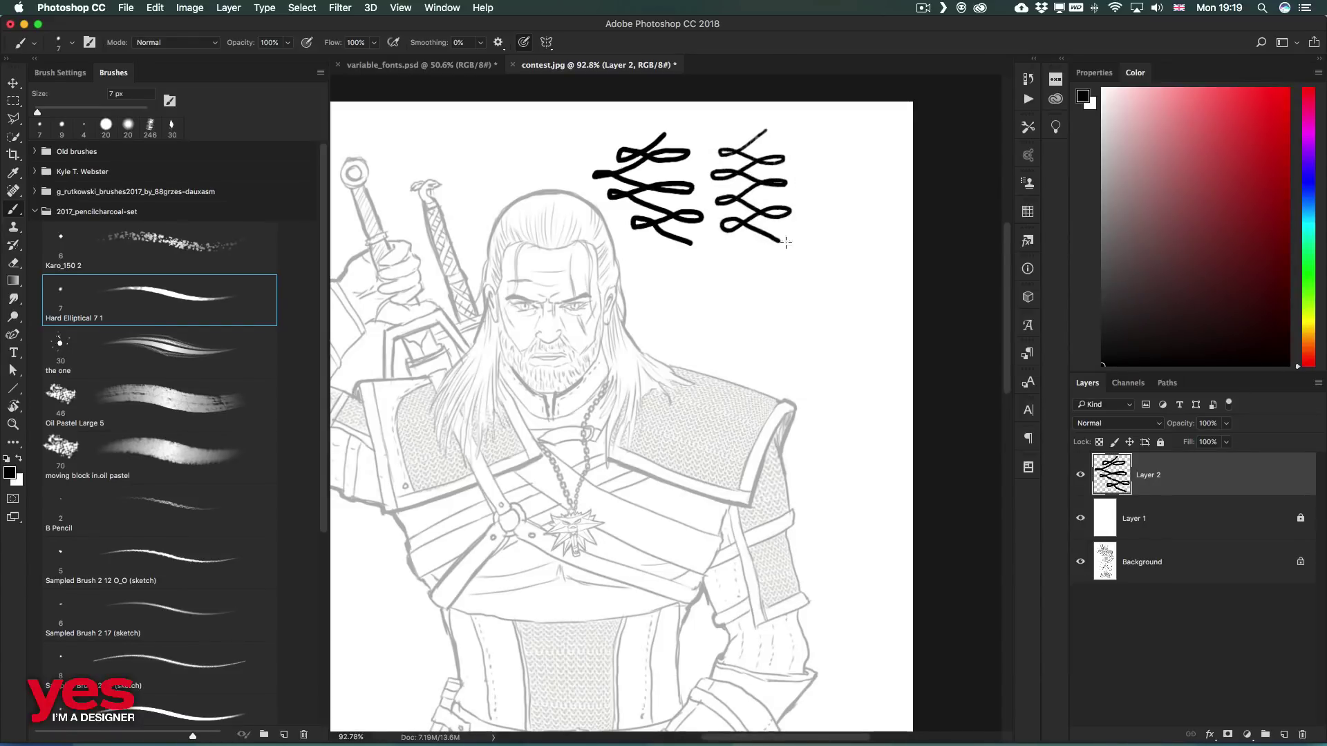
{"action": "mouse_move", "coordinate": [743, 203]}
{"action": "left_mouse_down"}
{"action": "mouse_move", "coordinate": [742, 254]}
{"action": "mouse_move", "coordinate": [724, 266]}
{"action": "left_mouse_up"}
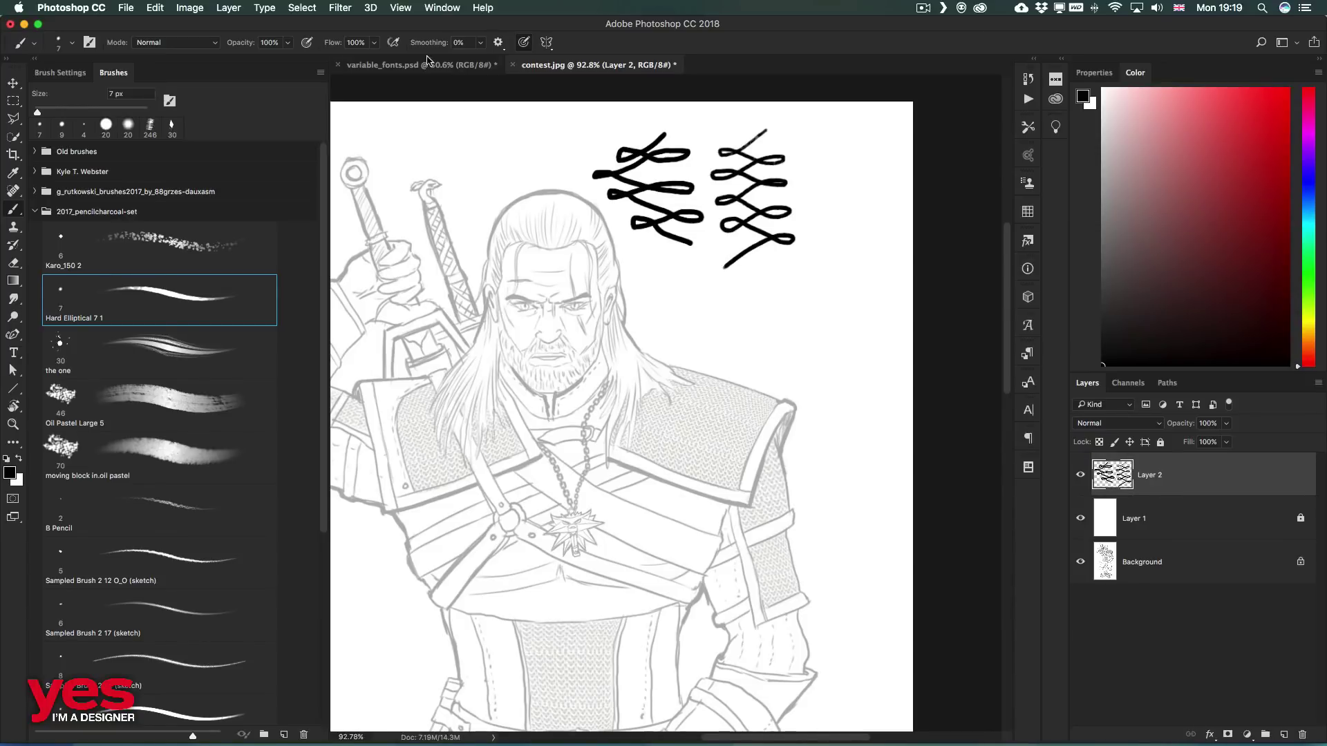
{"action": "left_click_drag", "start_coordinate": [425, 46], "coordinate": [446, 48]}
- Commit 68% smoothing and paint a smoother column of loops at the canvas top right
{"action": "key", "text": "Return"}
{"action": "mouse_move", "coordinate": [876, 126]}
{"action": "left_mouse_down"}
{"action": "mouse_move", "coordinate": [850, 136]}
{"action": "mouse_move", "coordinate": [841, 177]}
{"action": "left_mouse_up"}
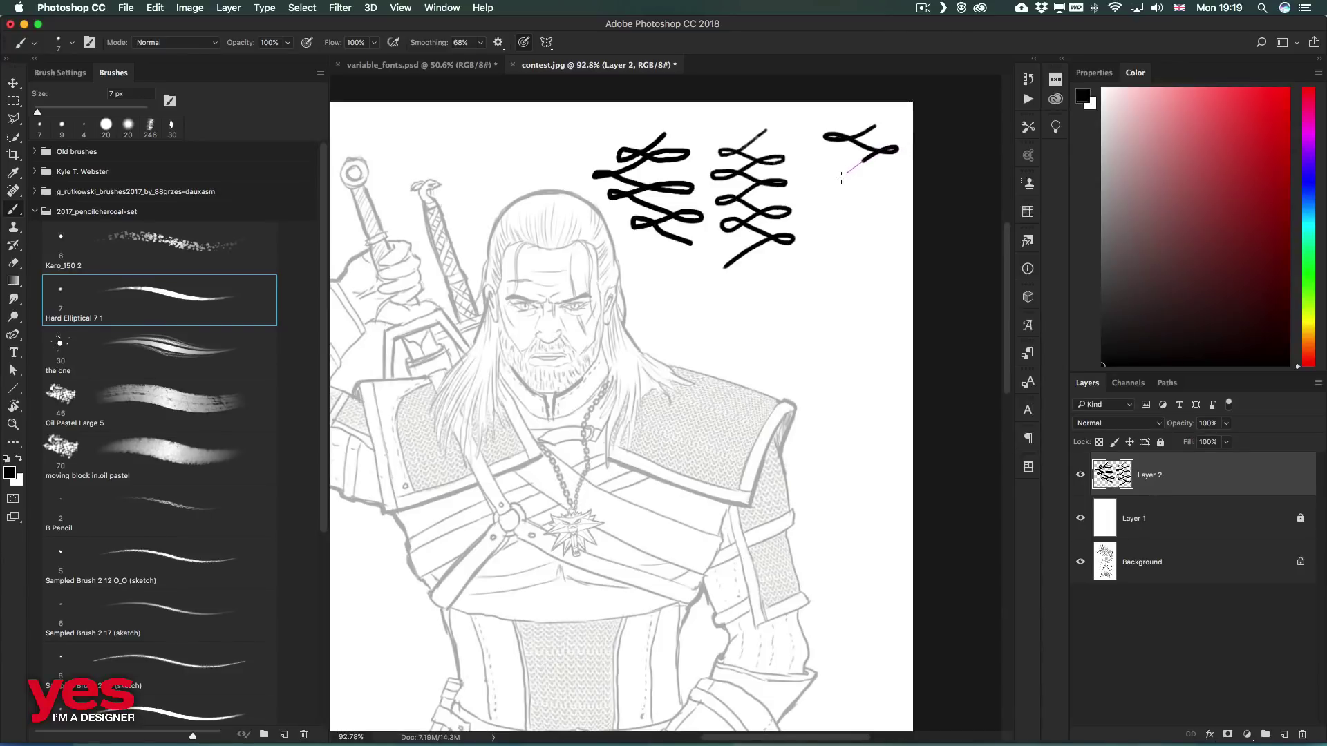
{"action": "mouse_move", "coordinate": [841, 178]}
{"action": "left_mouse_down"}
{"action": "mouse_move", "coordinate": [900, 191]}
{"action": "mouse_move", "coordinate": [816, 194]}
{"action": "mouse_move", "coordinate": [879, 213]}
{"action": "mouse_move", "coordinate": [876, 245]}
{"action": "left_mouse_up"}
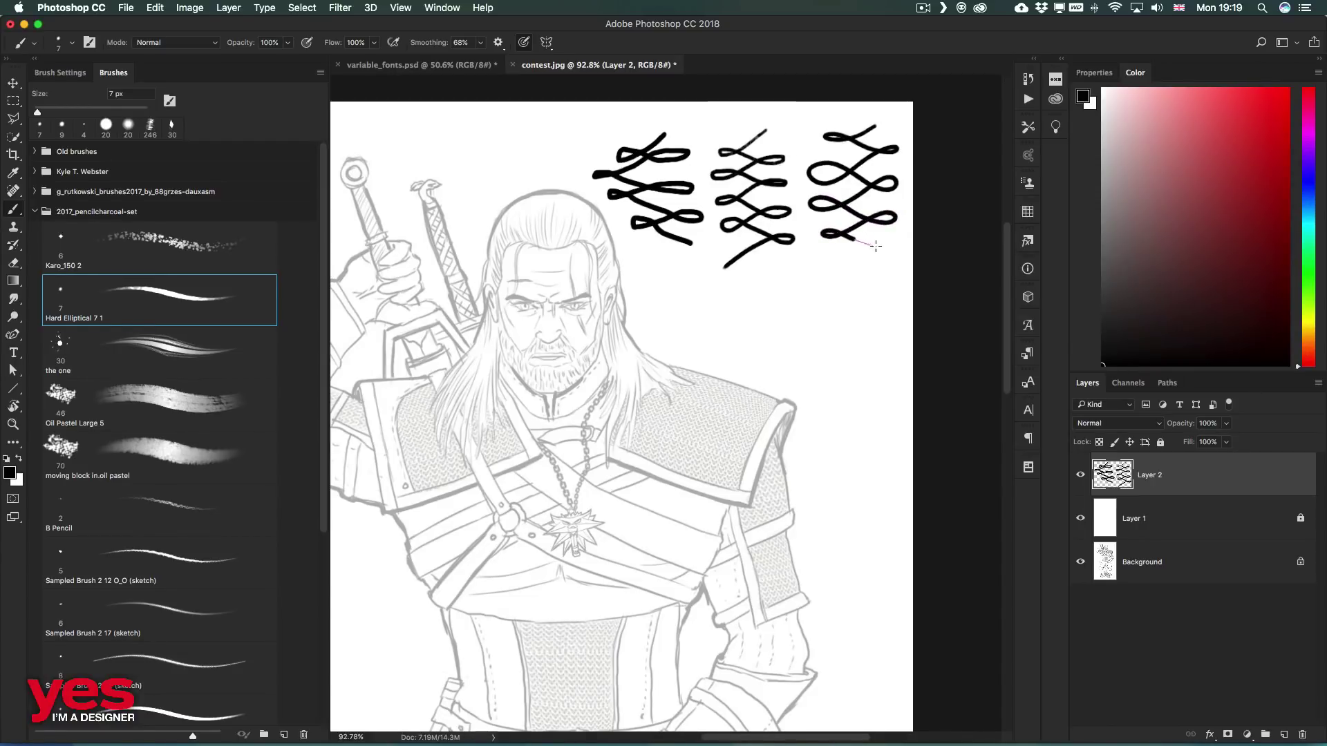
{"action": "left_click_drag", "start_coordinate": [876, 245], "coordinate": [829, 262]}
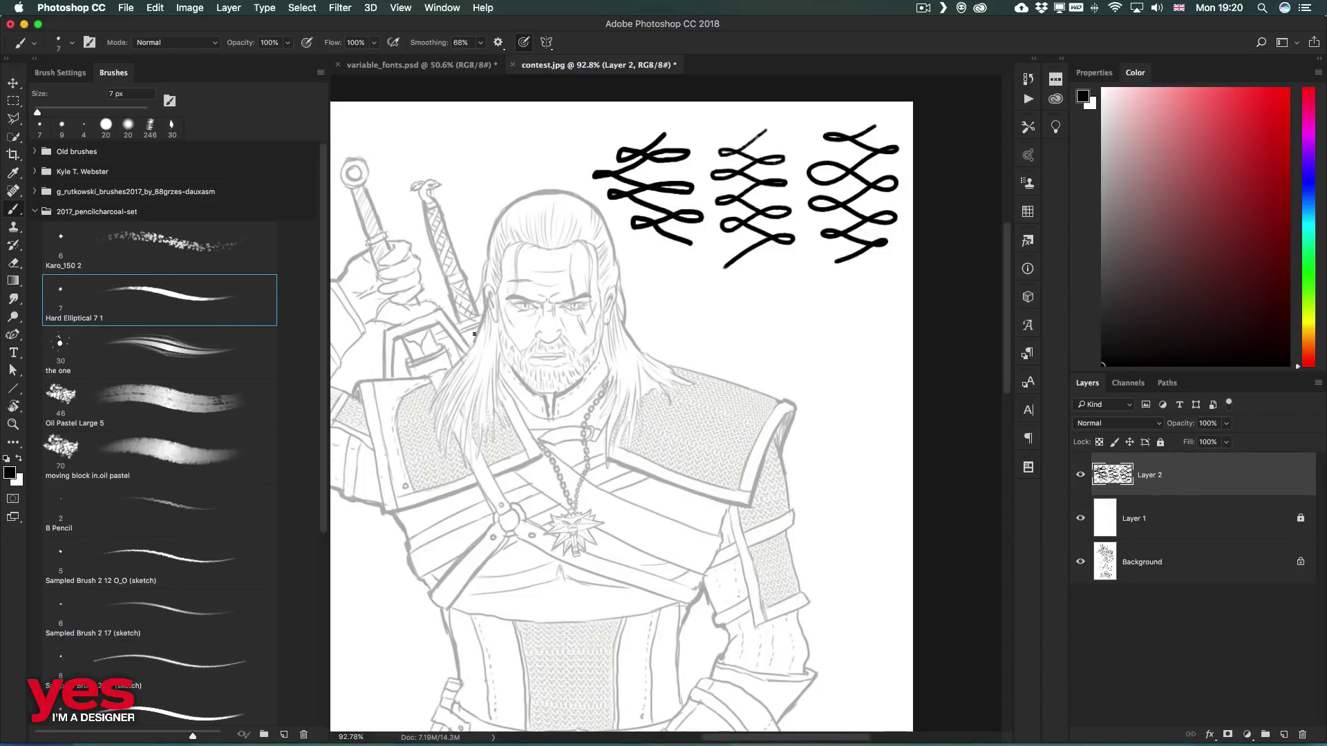
{"action": "scroll", "coordinate": [473, 333], "scroll_direction": "left", "scroll_amount": 5}
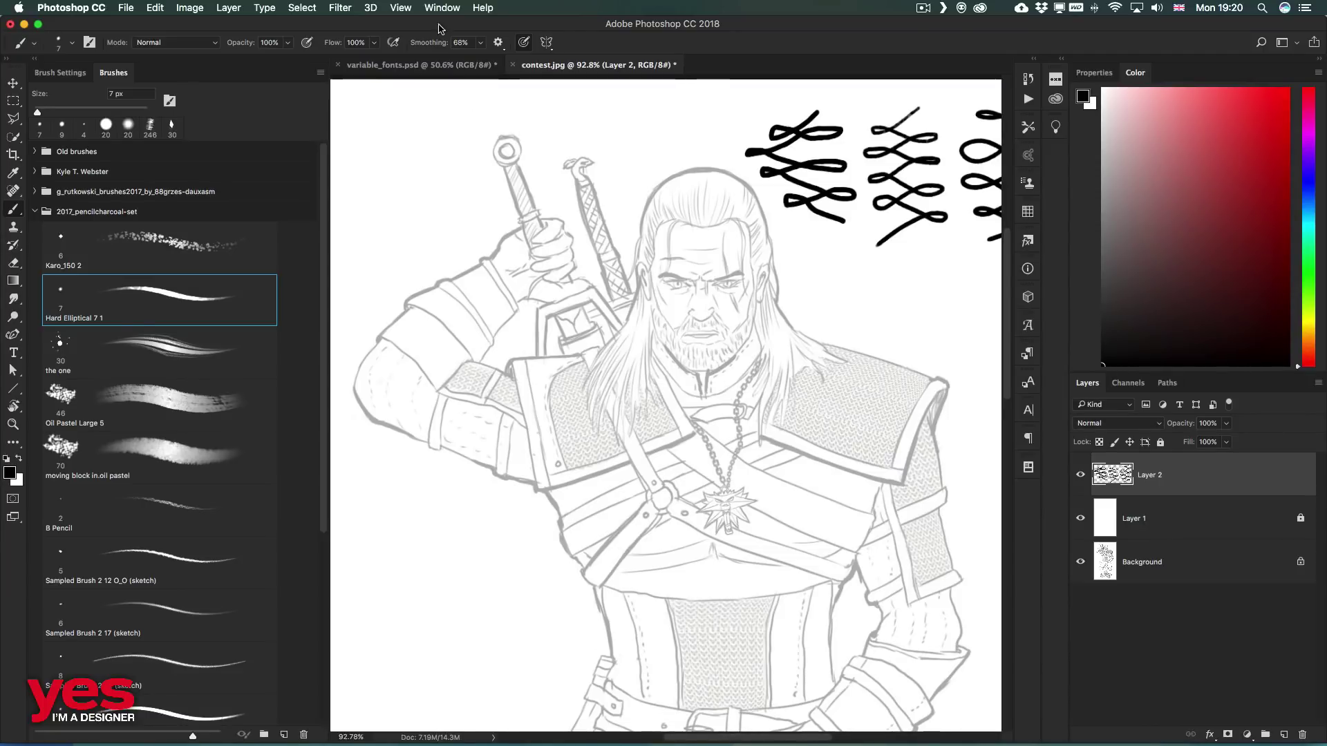
- At 0% smoothing, zoom in on the raised arm and ink its left outline
{"action": "left_click_drag", "start_coordinate": [457, 43], "coordinate": [365, 41]}
{"action": "mouse_move", "coordinate": [735, 286]}
{"action": "left_mouse_down"}
{"action": "mouse_move", "coordinate": [664, 263]}
{"action": "mouse_move", "coordinate": [444, 324]}
{"action": "left_mouse_up"}
{"action": "key", "text": "z"}
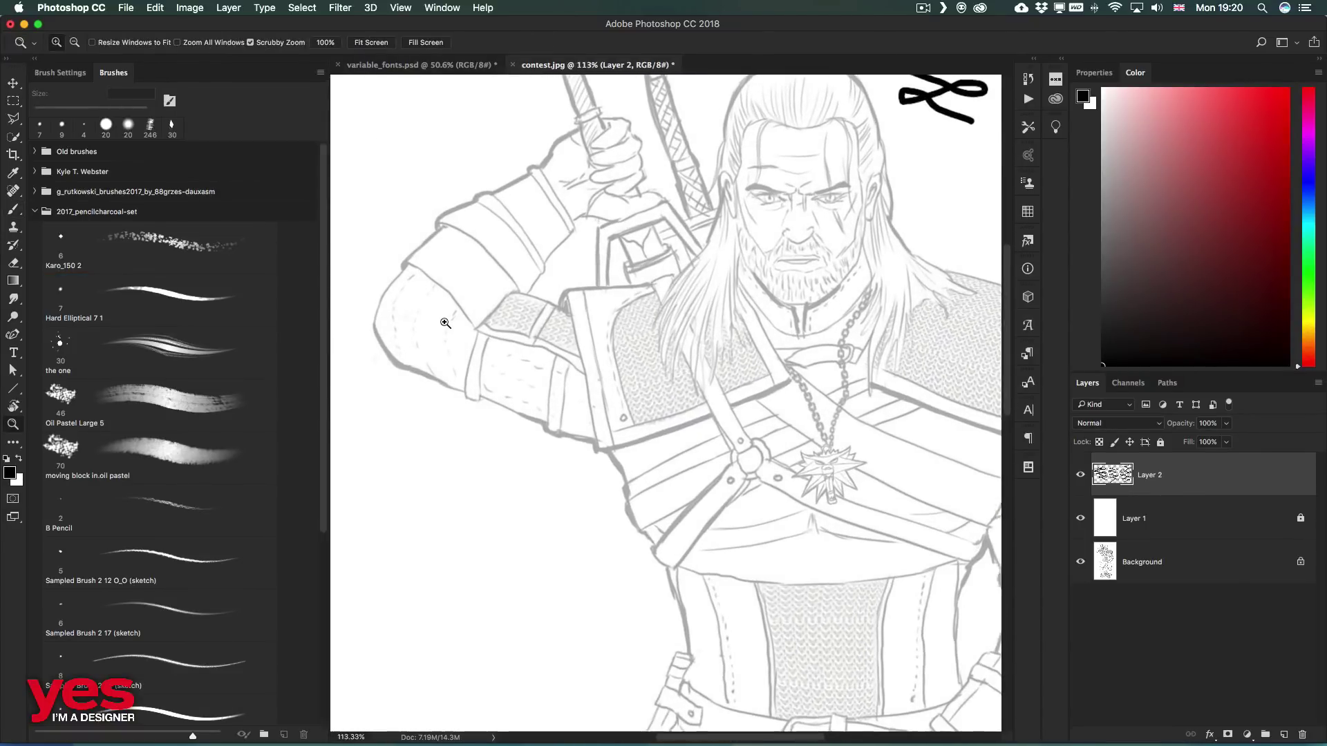
{"action": "key", "text": "b"}
{"action": "scroll", "coordinate": [445, 323], "scroll_direction": "left", "scroll_amount": 3}
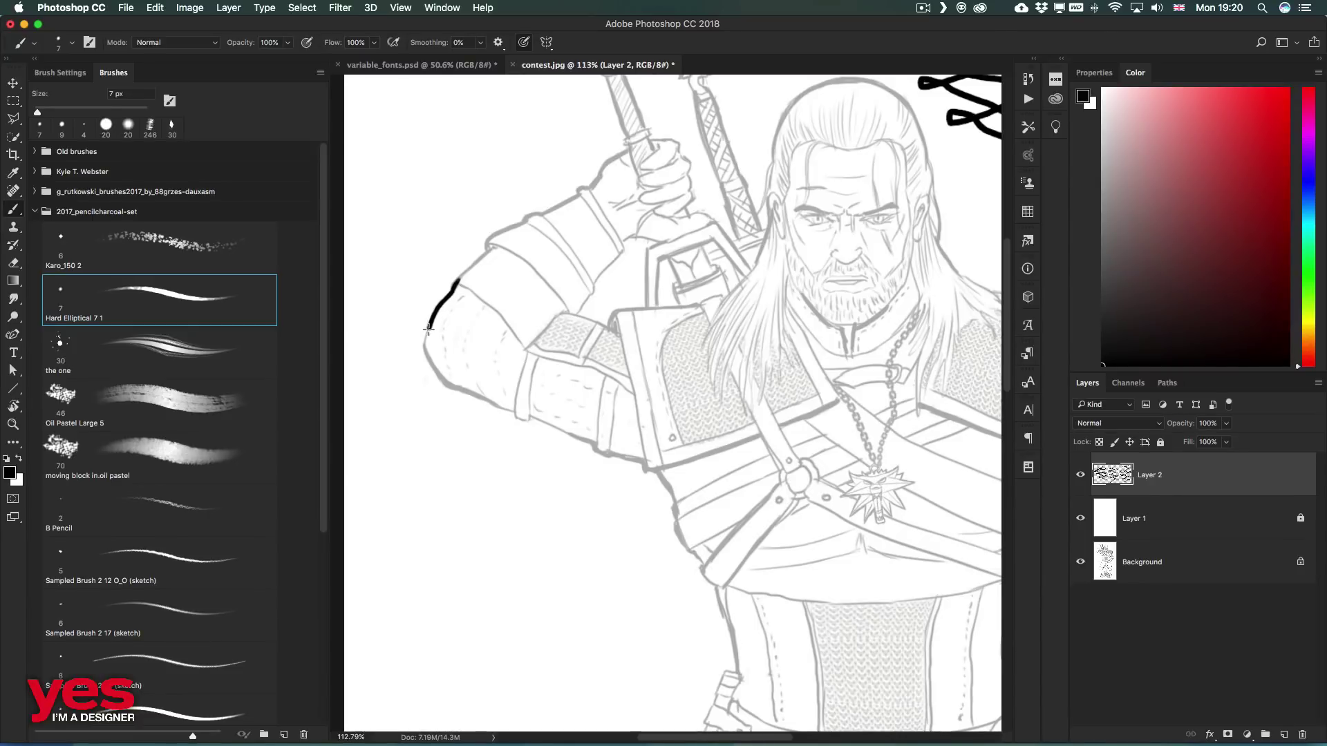
{"action": "mouse_move", "coordinate": [447, 297]}
{"action": "left_mouse_down"}
{"action": "mouse_move", "coordinate": [429, 360]}
{"action": "mouse_move", "coordinate": [454, 390]}
{"action": "mouse_move", "coordinate": [663, 477]}
{"action": "left_mouse_up"}
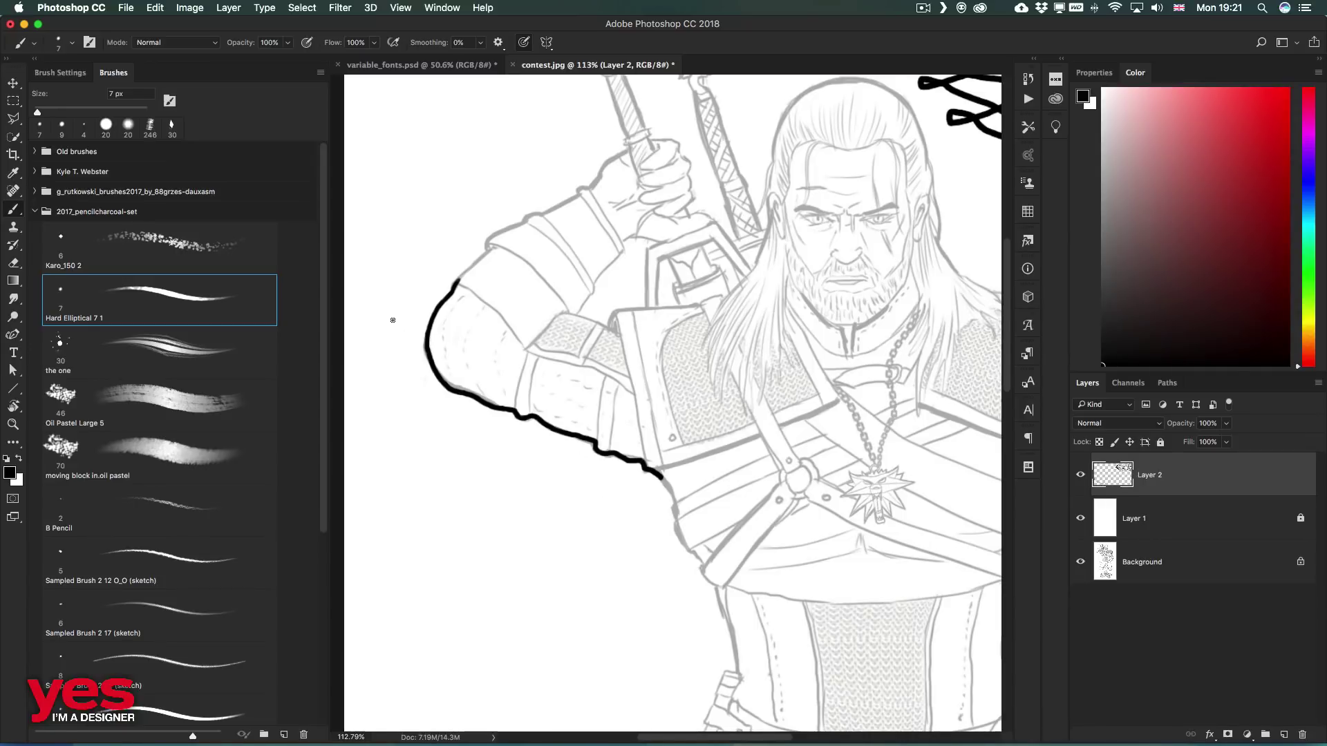
- Undo the test stroke, set Smoothing to 100%, and ink the arm contour up to the hand
{"action": "key", "text": "ctrl+z"}
{"action": "left_click", "coordinate": [459, 43]}
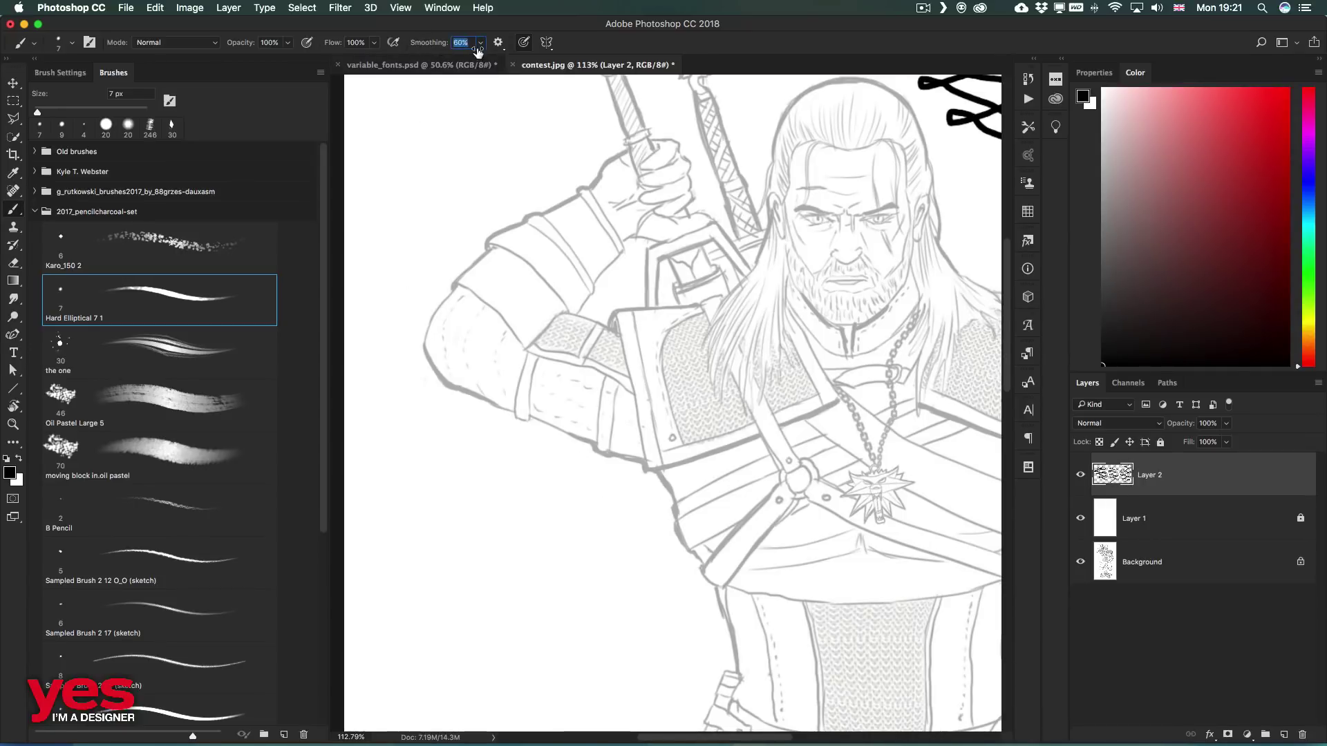
{"action": "type", "text": "100"}
{"action": "key", "text": "Return"}
{"action": "mouse_move", "coordinate": [456, 280]}
{"action": "left_mouse_down"}
{"action": "mouse_move", "coordinate": [429, 320]}
{"action": "mouse_move", "coordinate": [436, 380]}
{"action": "mouse_move", "coordinate": [650, 470]}
{"action": "left_mouse_up"}
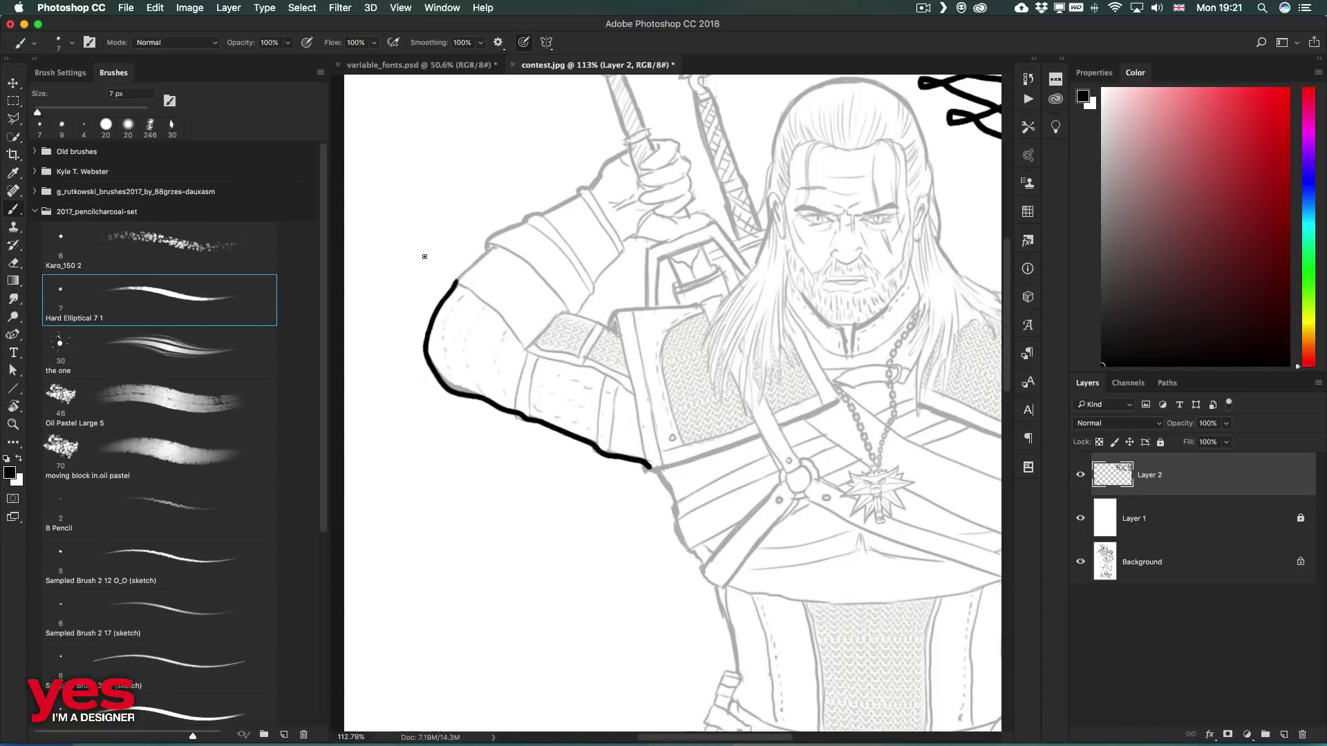
{"action": "scroll", "coordinate": [450, 217], "scroll_direction": "up", "scroll_amount": 3}
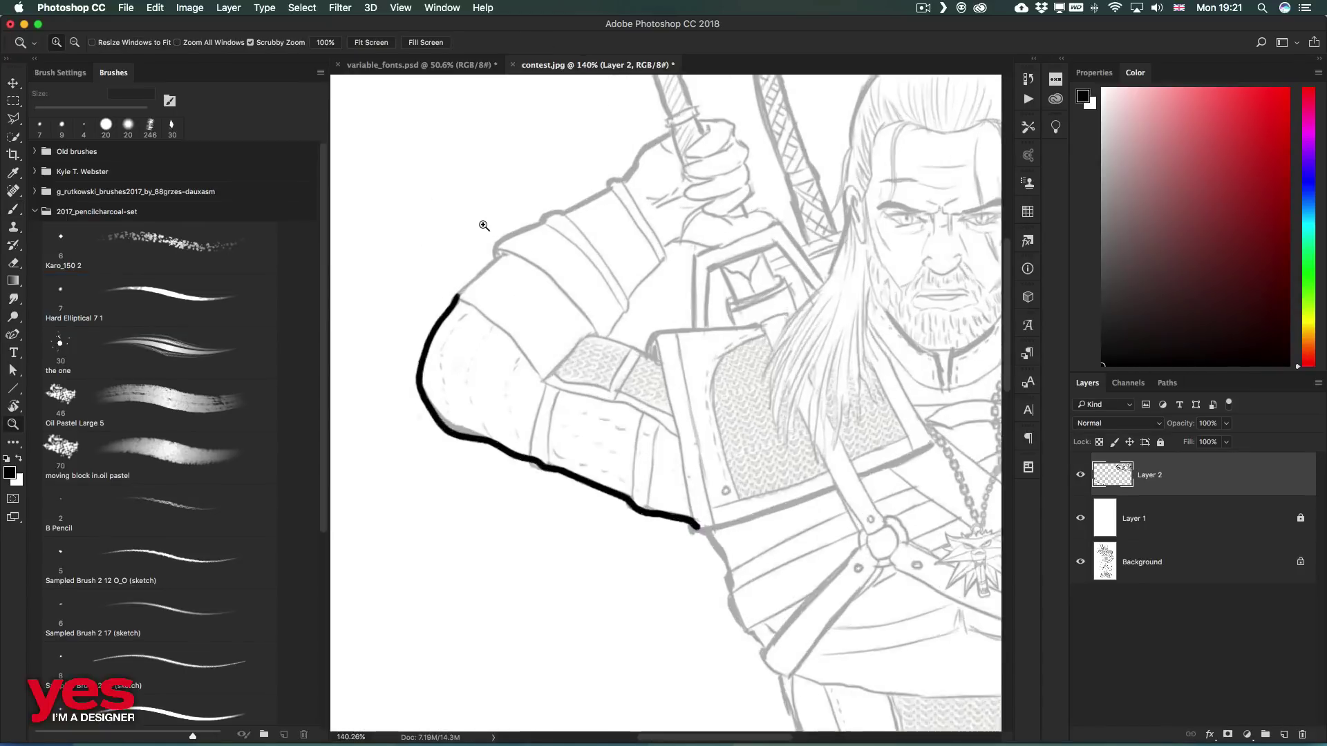
{"action": "mouse_move", "coordinate": [458, 324]}
{"action": "left_mouse_down"}
{"action": "mouse_move", "coordinate": [539, 234]}
{"action": "mouse_move", "coordinate": [649, 188]}
{"action": "mouse_move", "coordinate": [753, 101]}
{"action": "left_mouse_up"}
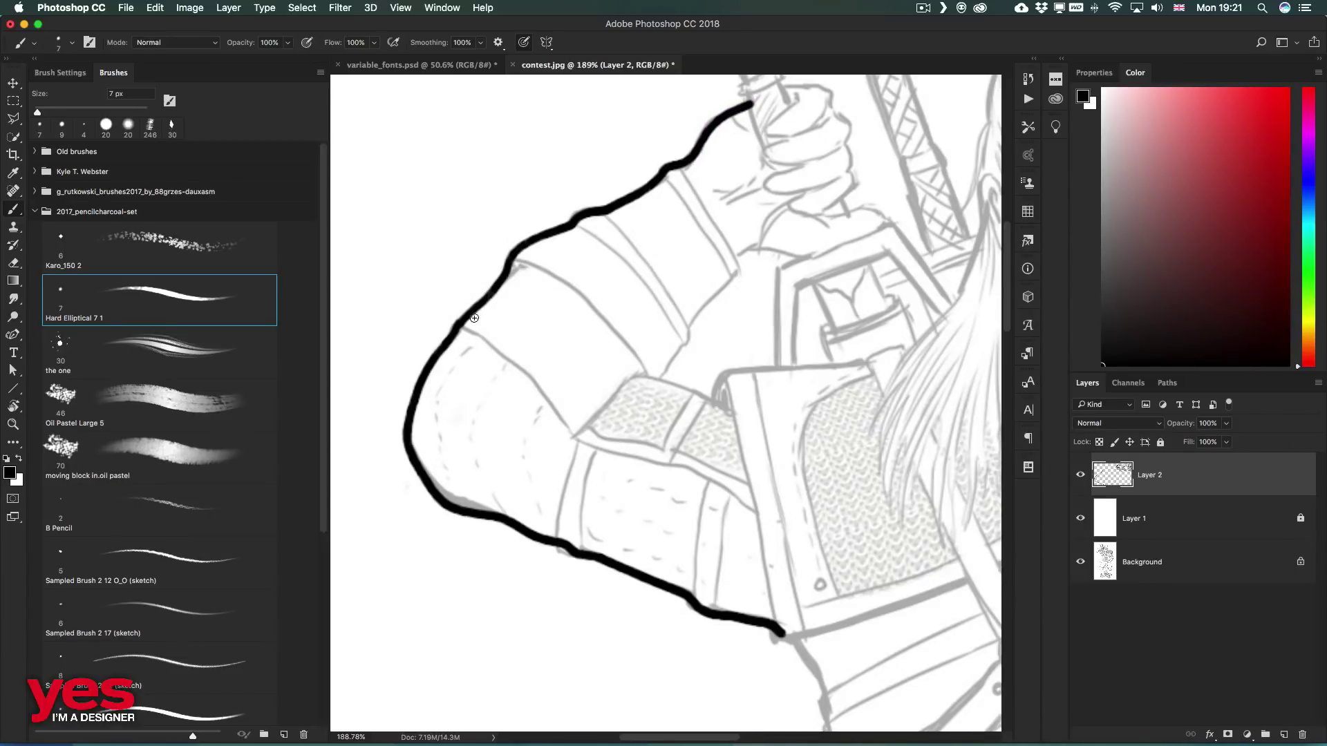
- Shrink the brush and draw a thin line along the sleeve cuff
{"action": "key", "text": "bracketleft"}
{"action": "key", "text": "bracketleft"}
{"action": "key", "text": "bracketleft"}
{"action": "key", "text": "bracketright"}
{"action": "mouse_move", "coordinate": [510, 264]}
{"action": "left_mouse_down"}
{"action": "mouse_move", "coordinate": [595, 304]}
{"action": "mouse_move", "coordinate": [650, 382]}
{"action": "left_mouse_up"}
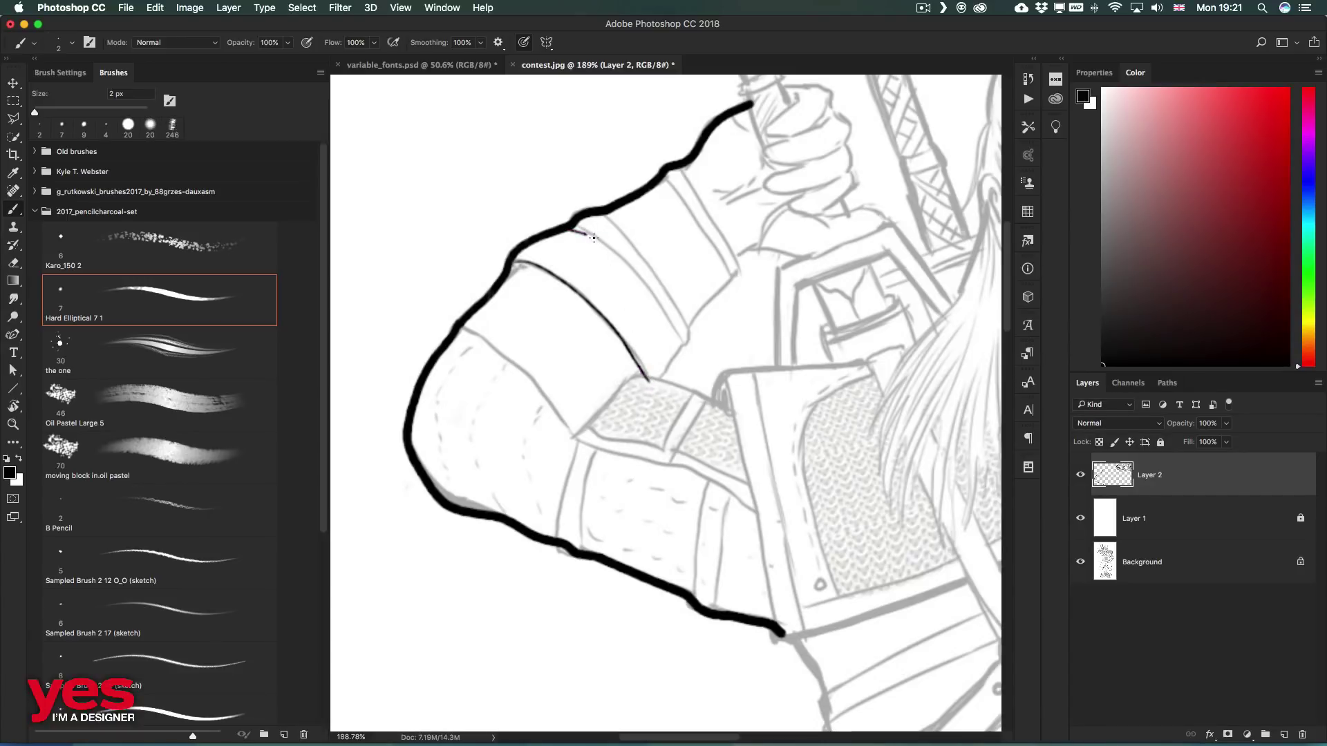
- Replace the thin cuff line with a bolder 4 px line running down to the armour
{"action": "key", "text": "ctrl+z"}
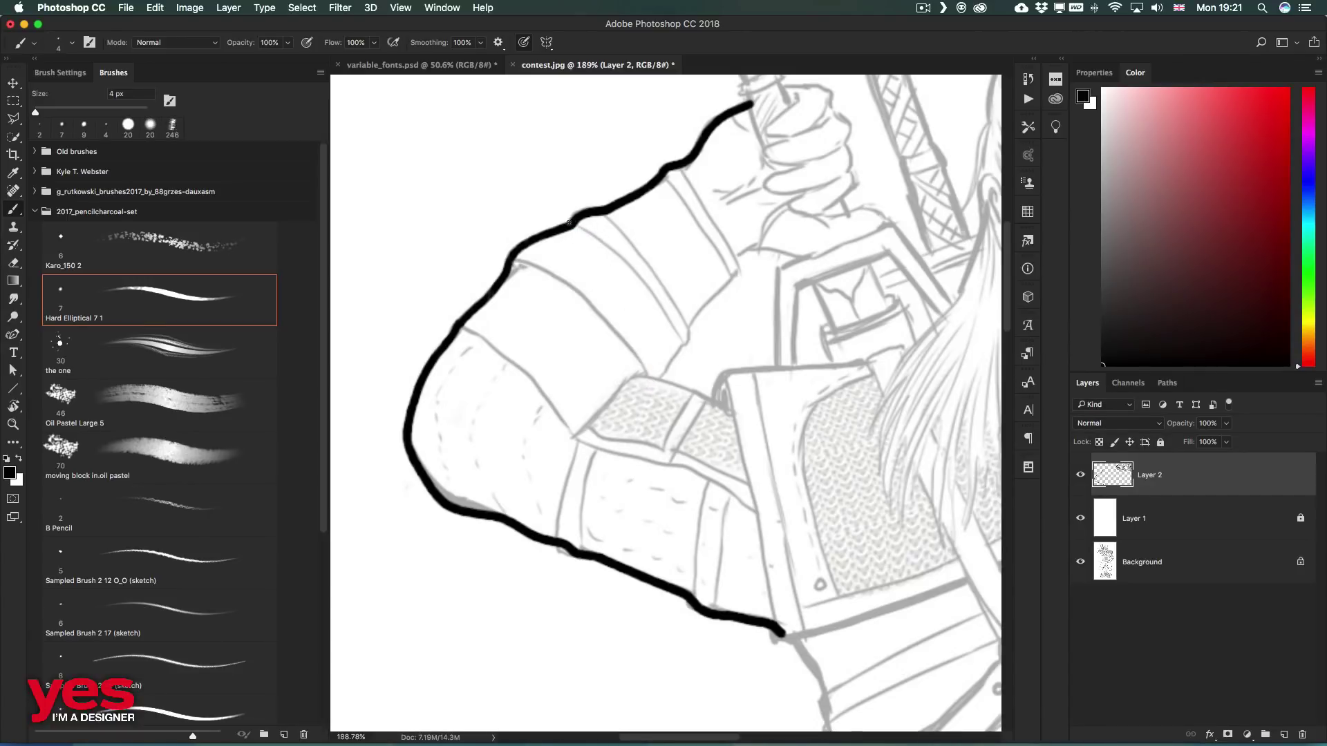
{"action": "mouse_move", "coordinate": [570, 222]}
{"action": "left_mouse_down"}
{"action": "mouse_move", "coordinate": [643, 275]}
{"action": "mouse_move", "coordinate": [678, 327]}
{"action": "left_mouse_up"}
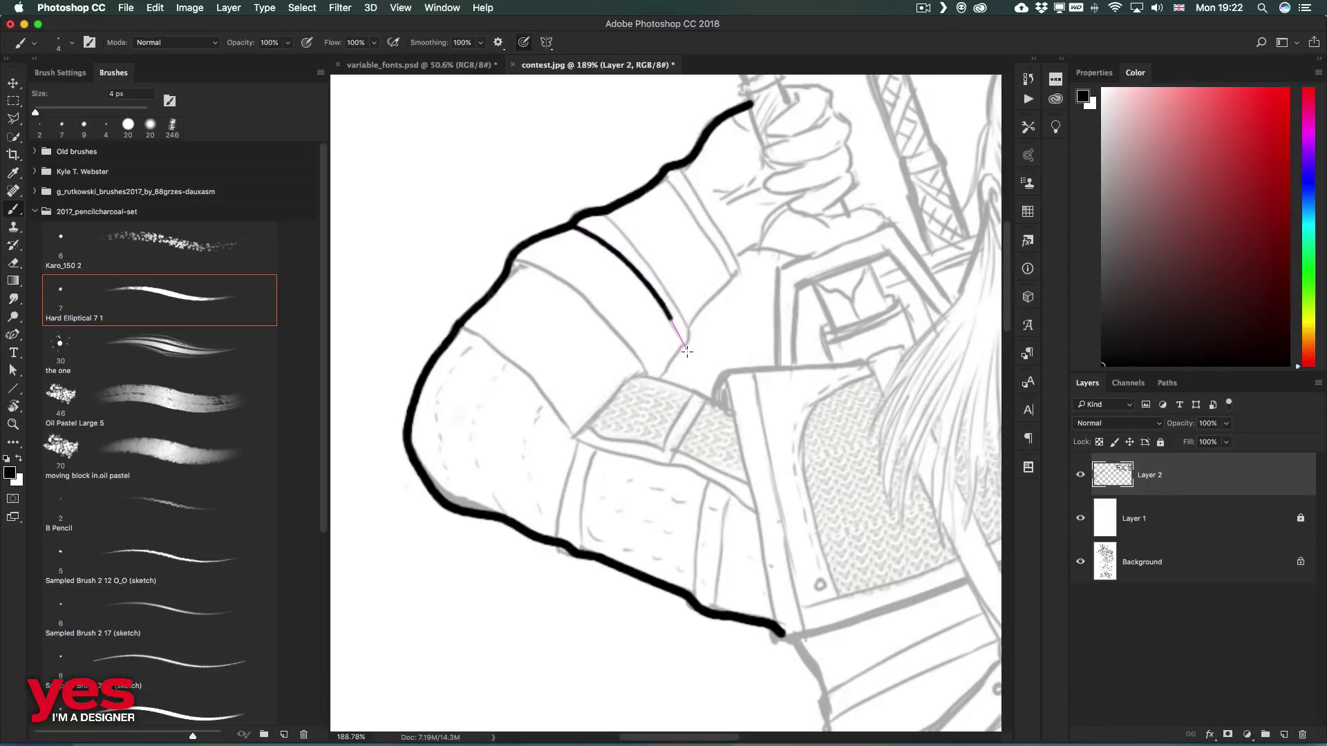
{"action": "left_click_drag", "start_coordinate": [686, 350], "coordinate": [684, 354]}
- At 0% smoothing, try a parallel cuff line twice and undo both attempts
{"action": "left_click_drag", "start_coordinate": [436, 44], "coordinate": [245, 43]}
{"action": "left_click_drag", "start_coordinate": [604, 213], "coordinate": [693, 318]}
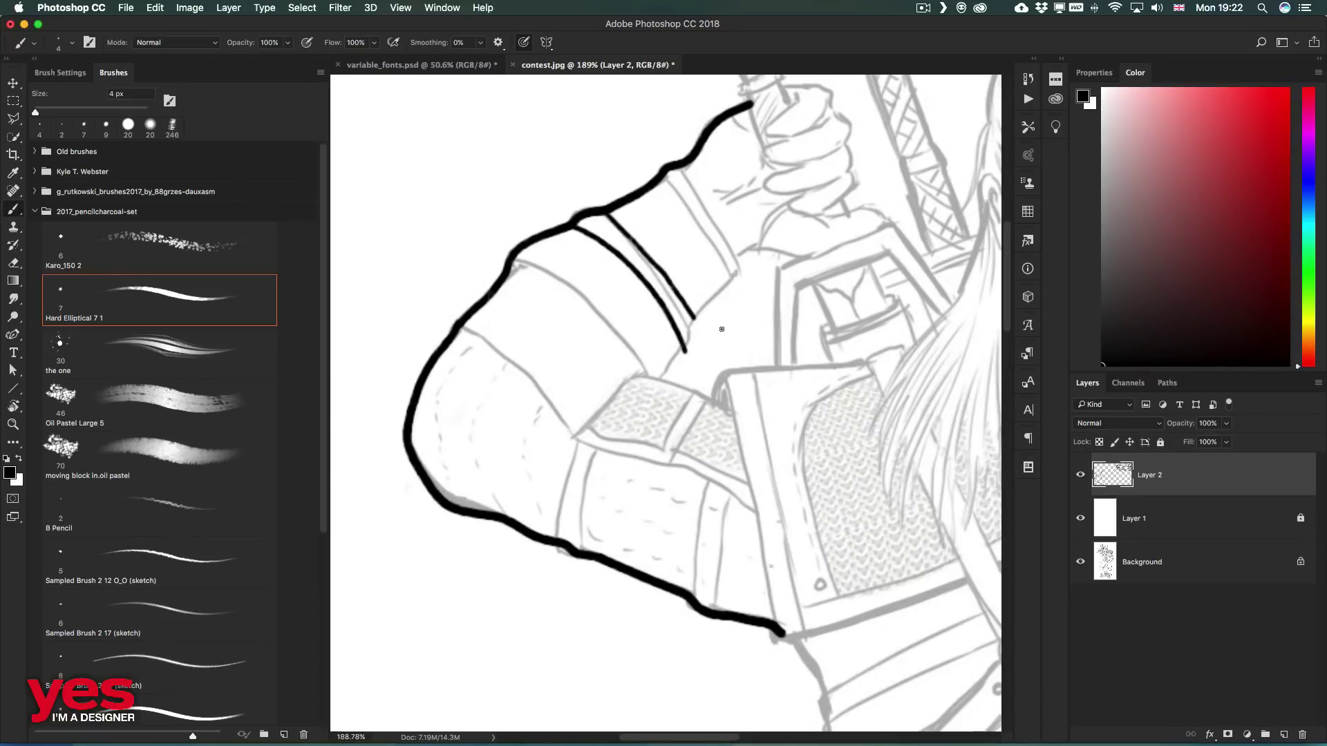
{"action": "key", "text": "cmd+z"}
{"action": "left_click_drag", "start_coordinate": [606, 211], "coordinate": [689, 330]}
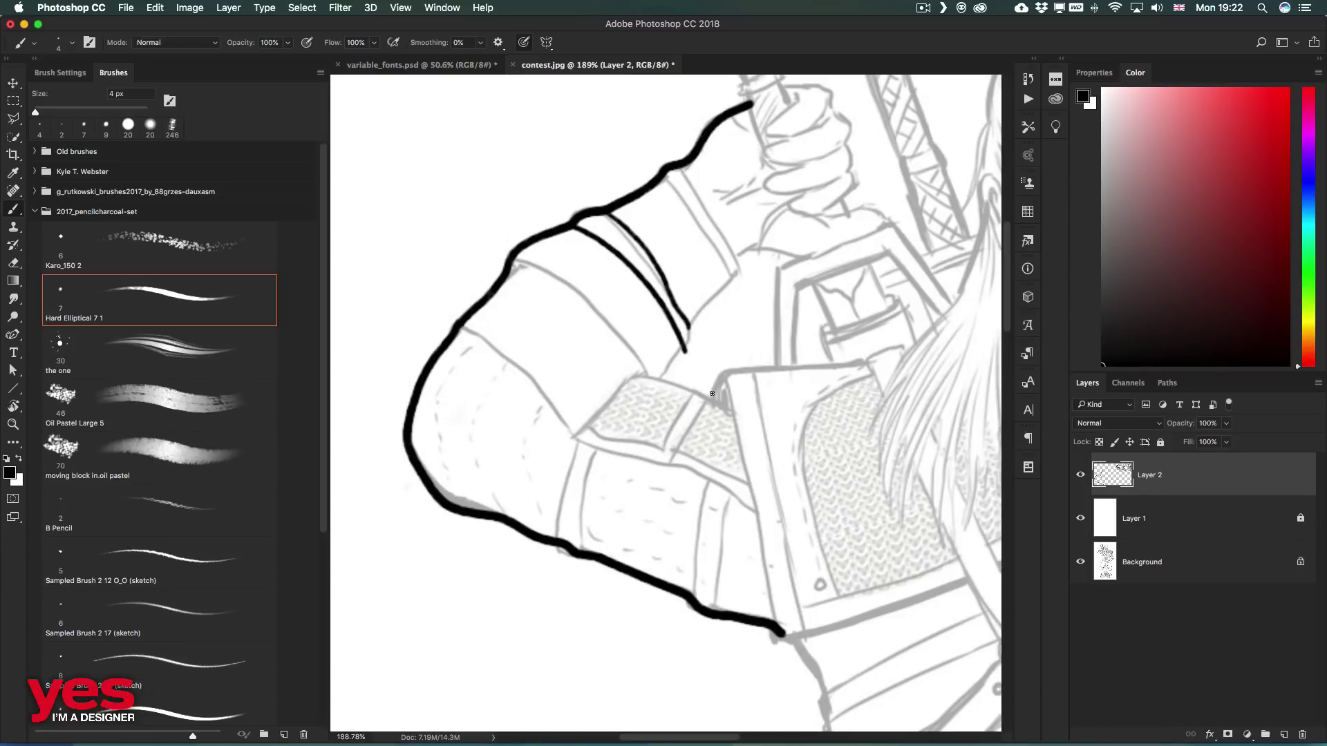
{"action": "key", "text": "super+z"}
- Rotate the canvas and ink a second thin line just above the cuff line, redrawing it once
{"action": "key", "text": "r"}
{"action": "left_click_drag", "start_coordinate": [704, 252], "coordinate": [582, 224]}
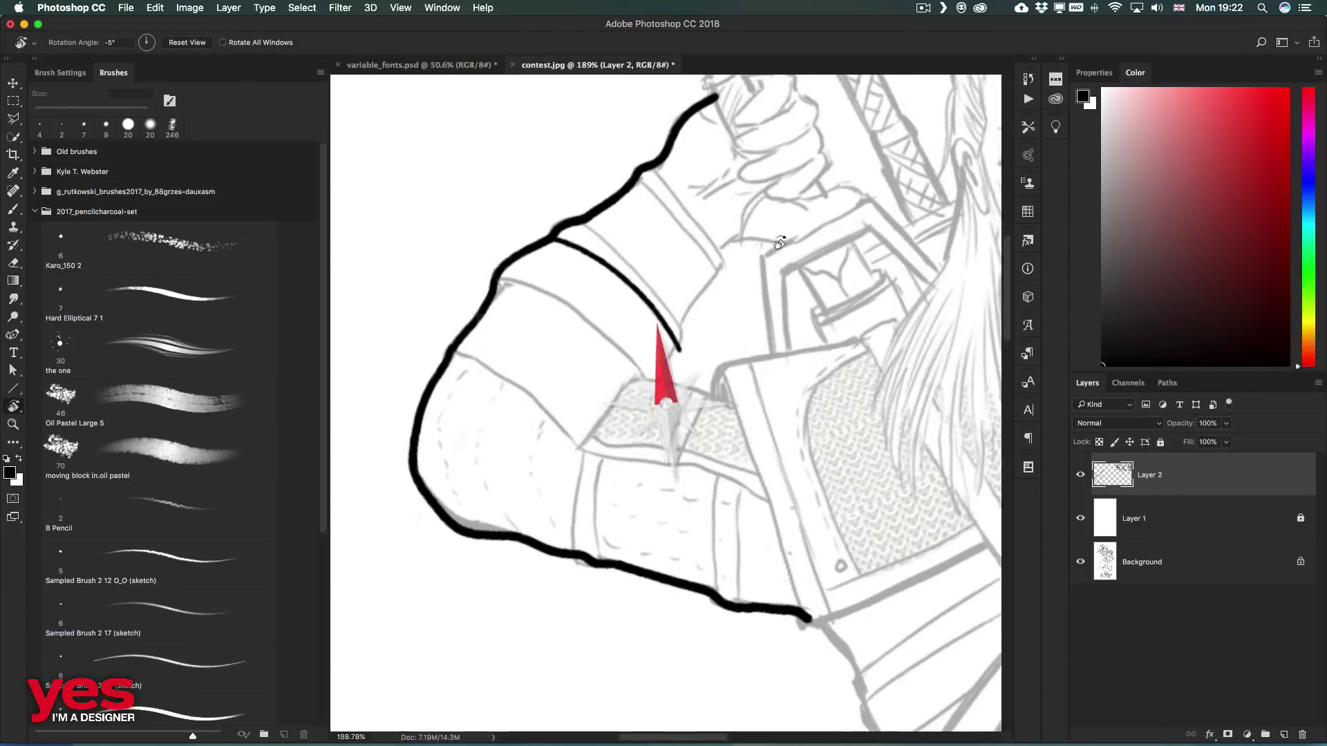
{"action": "key", "text": "b"}
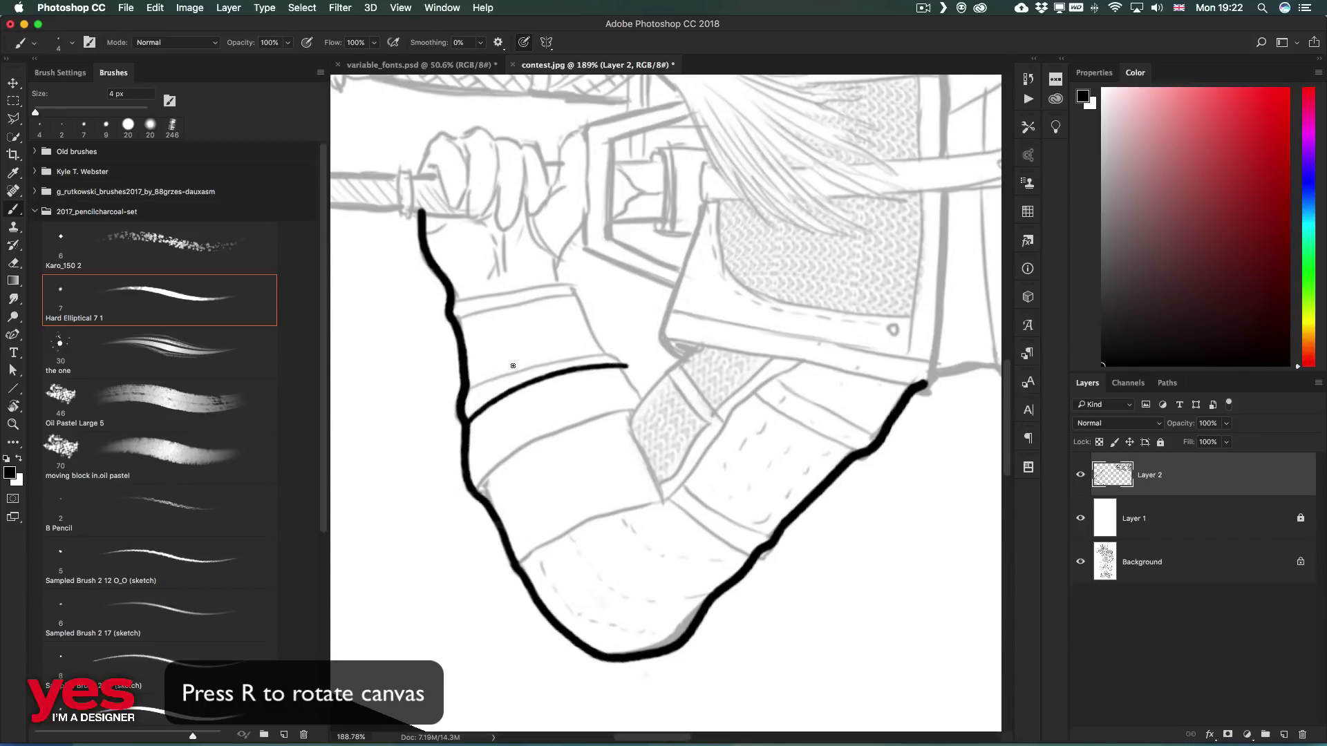
{"action": "scroll", "coordinate": [521, 359], "scroll_direction": "down", "scroll_amount": 3}
{"action": "scroll", "coordinate": [523, 347], "scroll_direction": "left", "scroll_amount": 3}
{"action": "left_click_drag", "start_coordinate": [516, 334], "coordinate": [651, 297]}
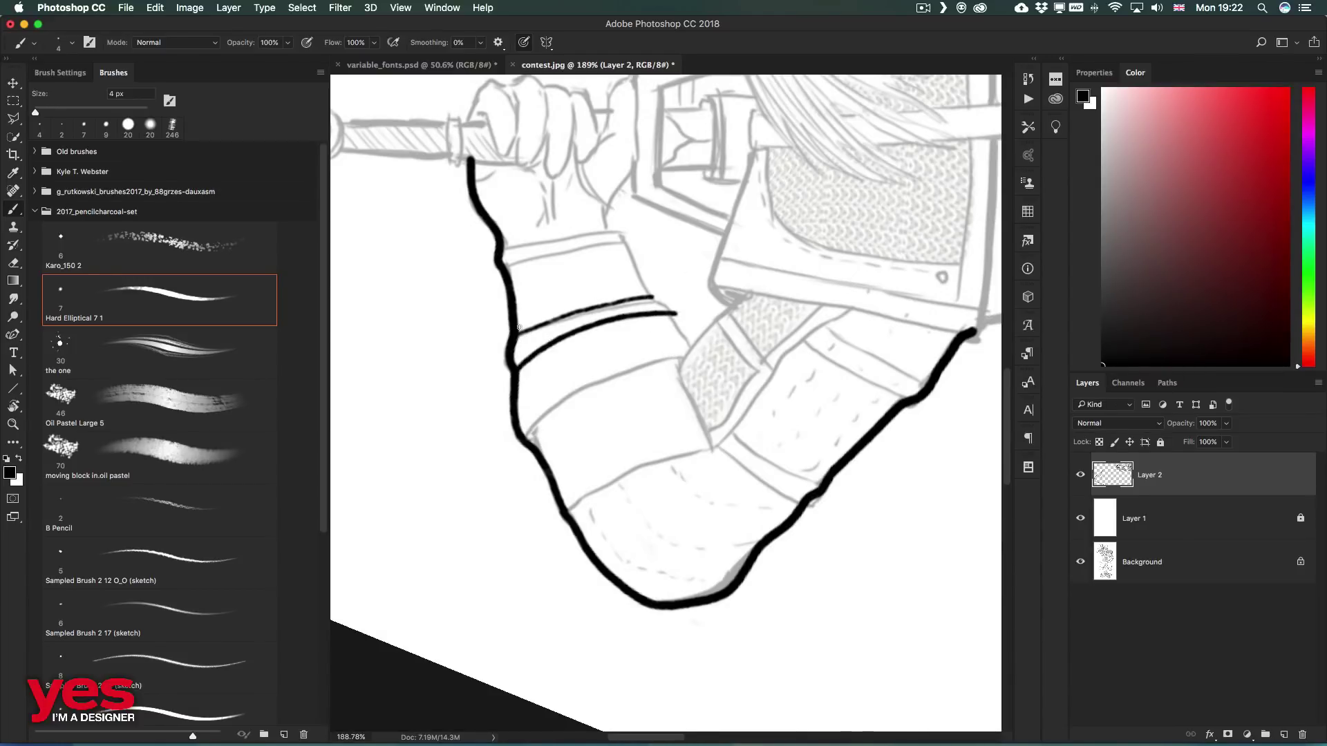
{"action": "key", "text": "ctrl+z"}
{"action": "left_click_drag", "start_coordinate": [518, 338], "coordinate": [657, 293]}
- Discard the wobbly forearm lines, rotate the view, and set Smoothing to 100%
{"action": "key", "text": "ctrl+z"}
{"action": "left_click_drag", "start_coordinate": [517, 334], "coordinate": [632, 299]}
{"action": "key", "text": "ctrl+z"}
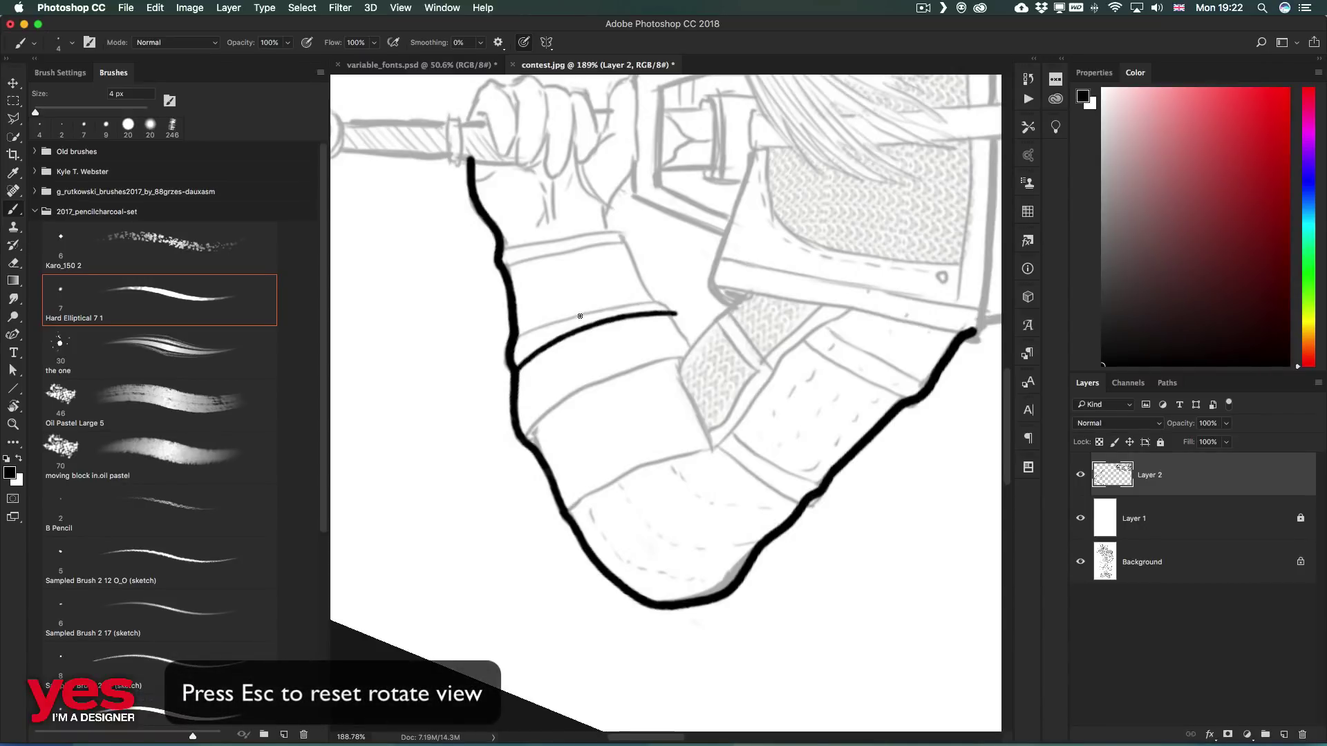
{"action": "left_click_drag", "start_coordinate": [582, 315], "coordinate": [580, 305]}
{"action": "key", "text": "alt+0"}
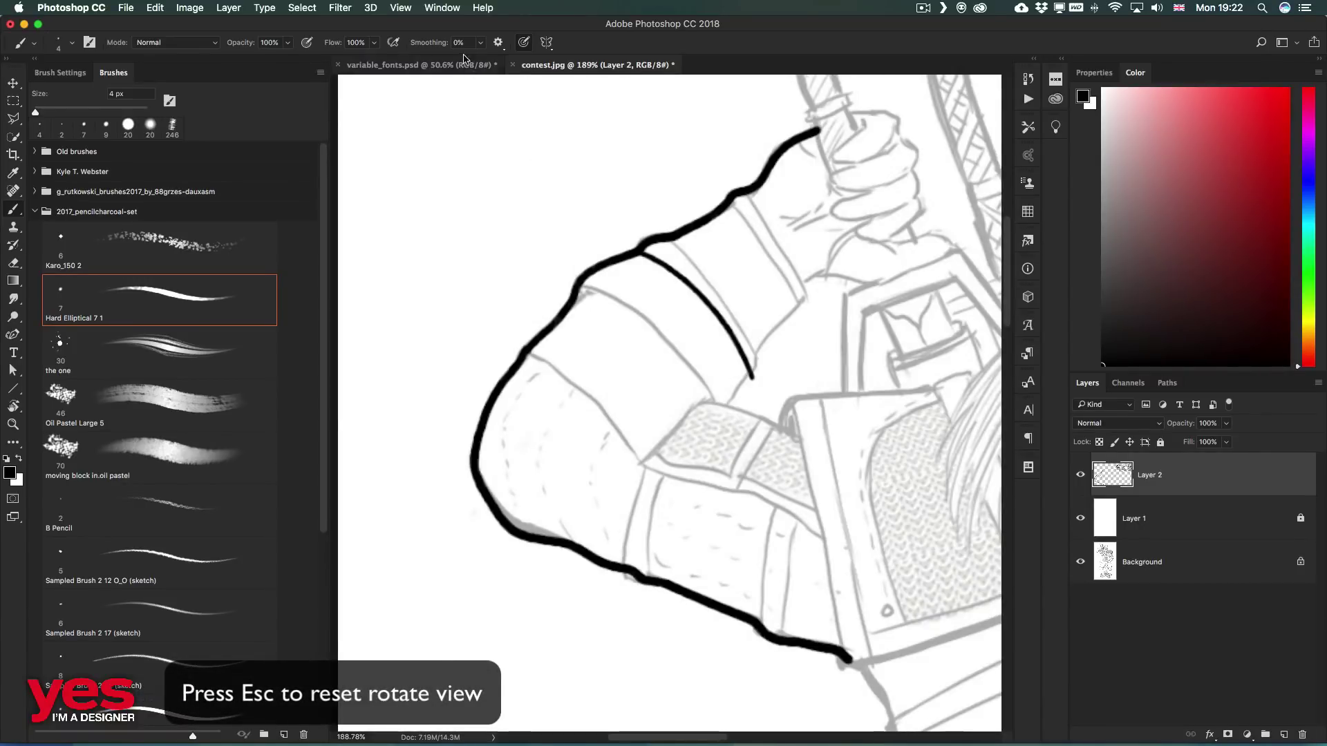
{"action": "scroll", "coordinate": [564, 289], "scroll_direction": "right", "scroll_amount": 3}
{"action": "scroll", "coordinate": [539, 250], "scroll_direction": "right", "scroll_amount": 3}
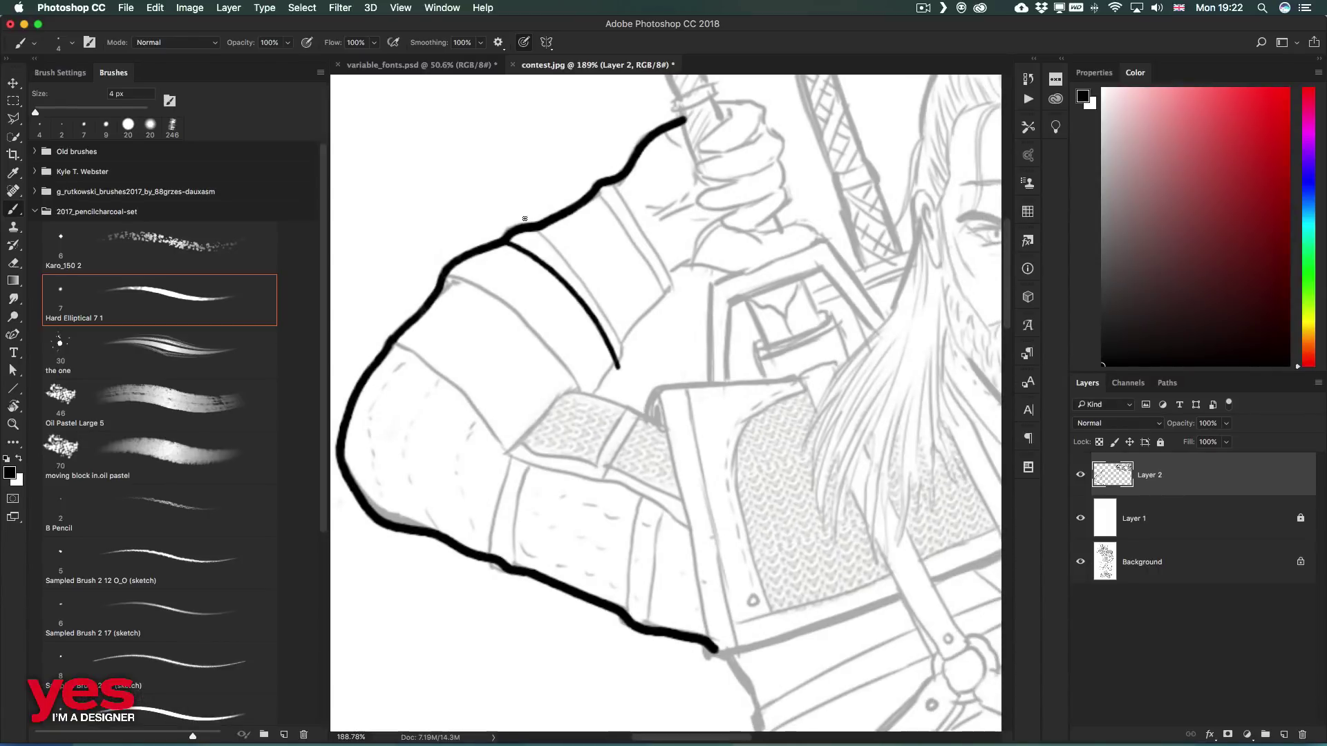
- Ink parallel band lines across the forearm, redrawing the first one
{"action": "left_click_drag", "start_coordinate": [541, 226], "coordinate": [635, 350]}
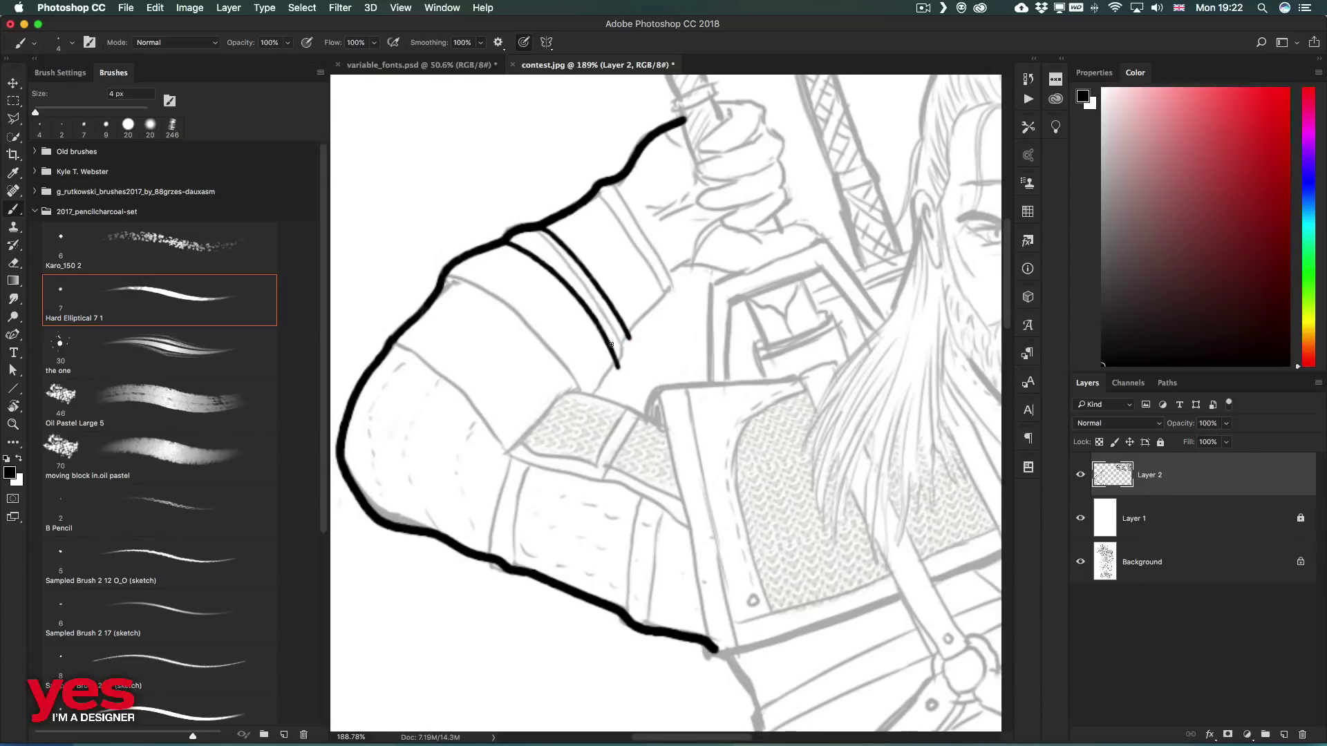
{"action": "key", "text": "ctrl+z"}
{"action": "mouse_move", "coordinate": [537, 226]}
{"action": "left_mouse_down"}
{"action": "mouse_move", "coordinate": [589, 278]}
{"action": "mouse_move", "coordinate": [628, 354]}
{"action": "left_mouse_up"}
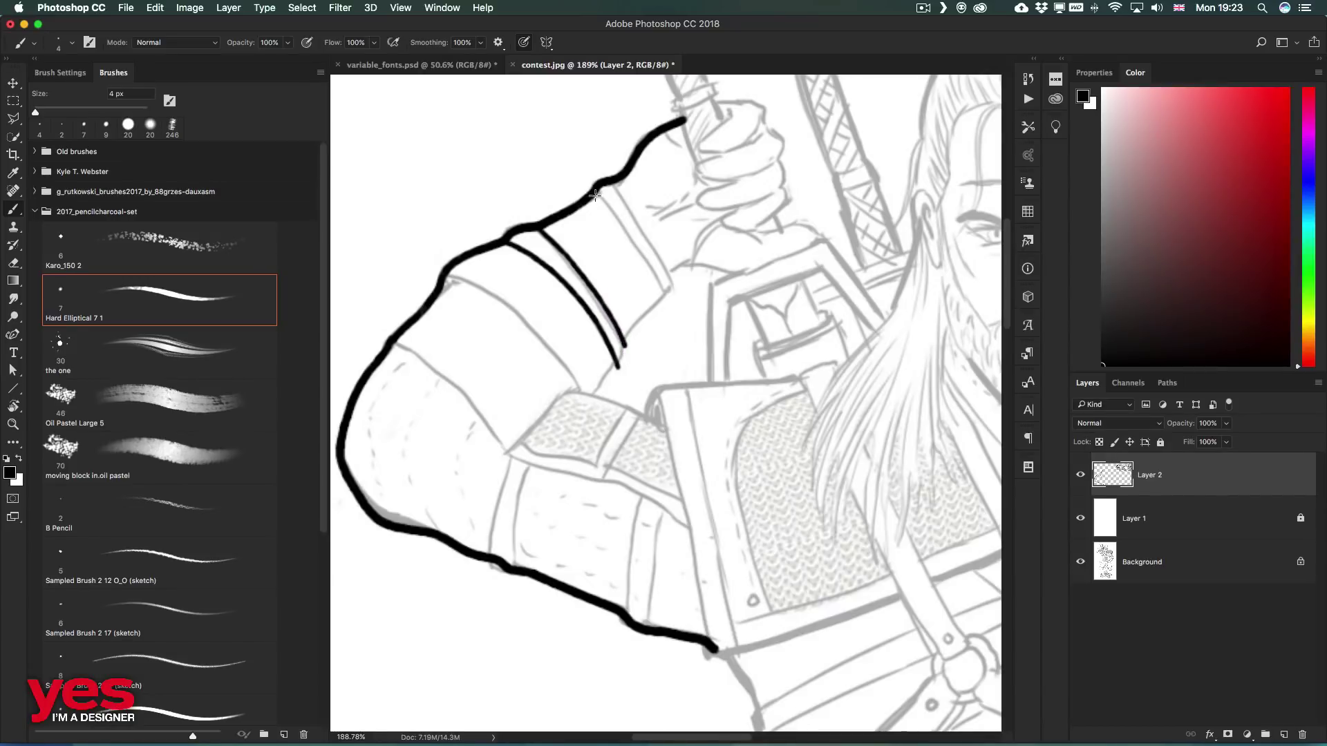
{"action": "left_click_drag", "start_coordinate": [610, 207], "coordinate": [664, 303]}
{"action": "left_click_drag", "start_coordinate": [610, 182], "coordinate": [674, 300]}
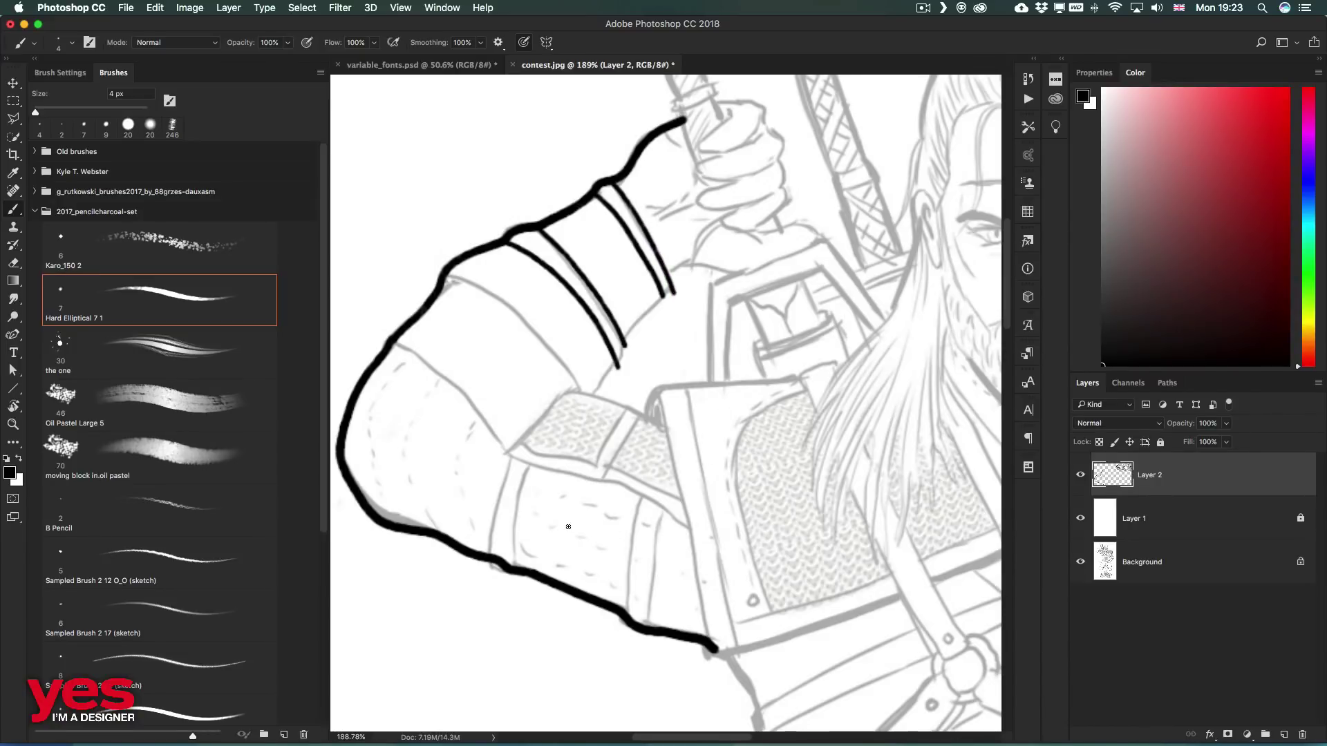
- Ink the lower band across the upper arm and the arm edge against the armour
{"action": "mouse_move", "coordinate": [439, 285]}
{"action": "left_mouse_down"}
{"action": "mouse_move", "coordinate": [499, 297]}
{"action": "mouse_move", "coordinate": [581, 390]}
{"action": "left_mouse_up"}
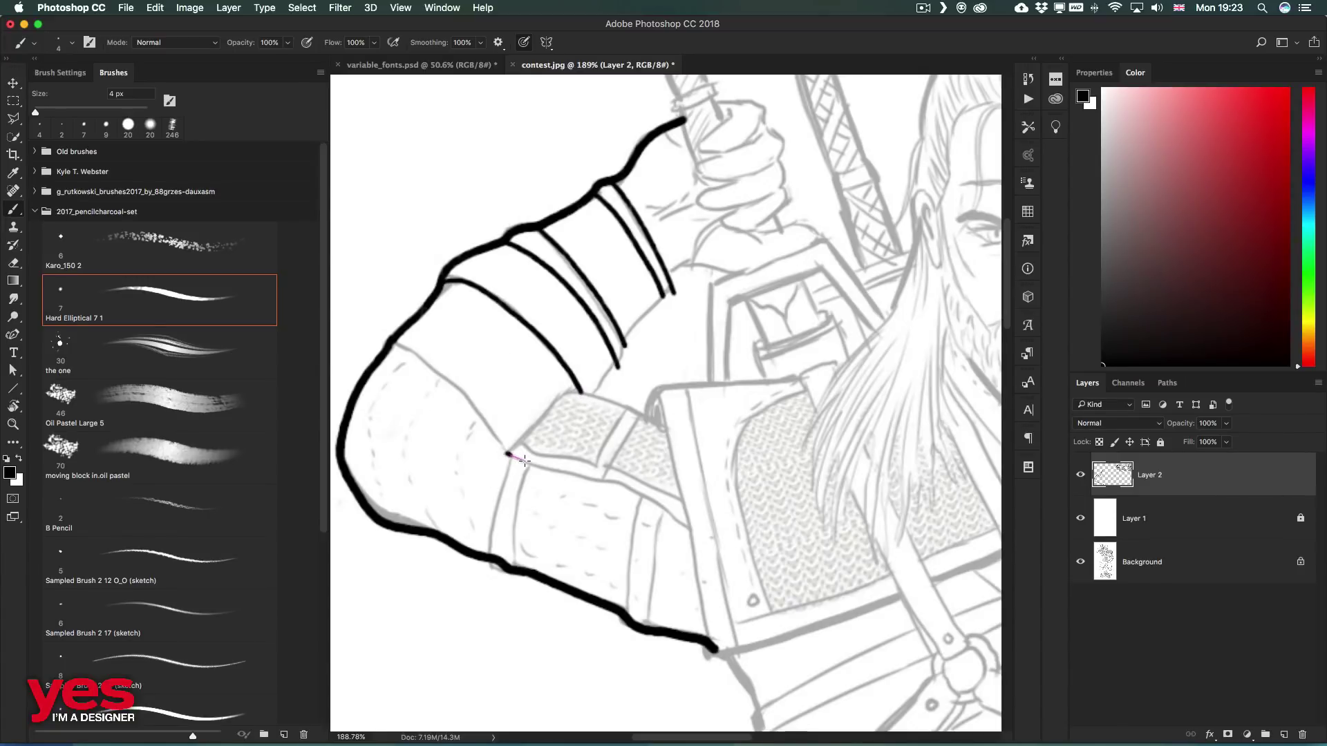
{"action": "mouse_move", "coordinate": [524, 460]}
{"action": "left_mouse_down"}
{"action": "mouse_move", "coordinate": [637, 494]}
{"action": "mouse_move", "coordinate": [698, 541]}
{"action": "left_mouse_up"}
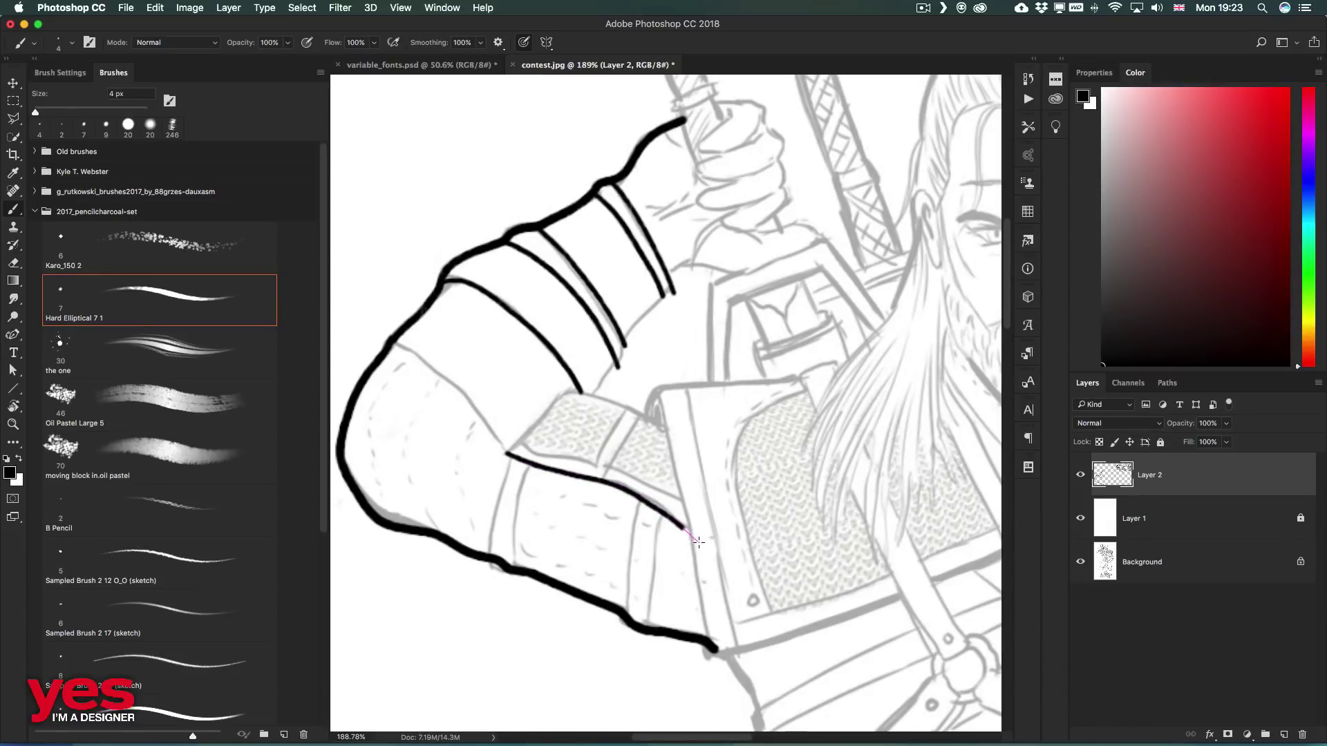
{"action": "key", "text": "super+minus"}
{"action": "key", "text": "super+minus"}
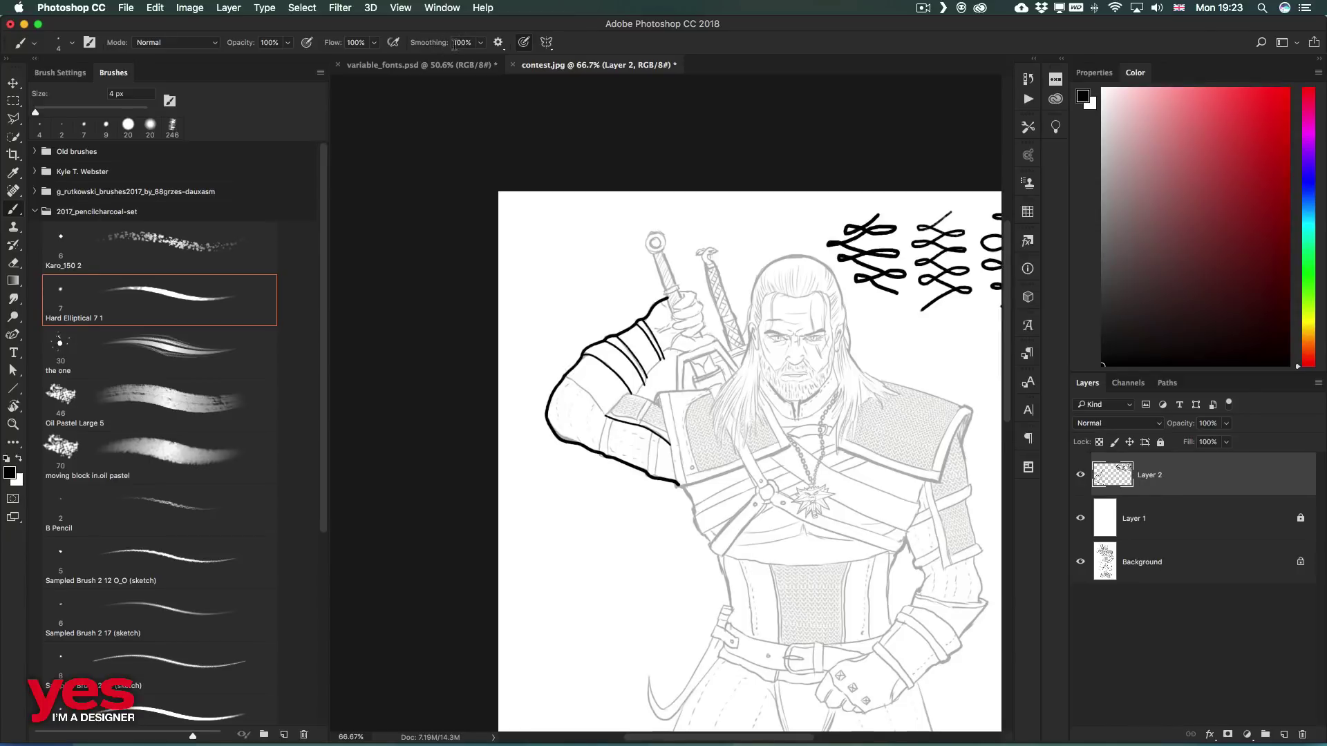
- Drop Smoothing from 62% to 13% and enable Pulled String Mode in Smoothing Options
{"action": "left_click_drag", "start_coordinate": [456, 43], "coordinate": [415, 47]}
{"action": "left_click", "coordinate": [499, 45]}
{"action": "left_click_drag", "start_coordinate": [431, 48], "coordinate": [417, 48]}
{"action": "left_click", "coordinate": [497, 42]}
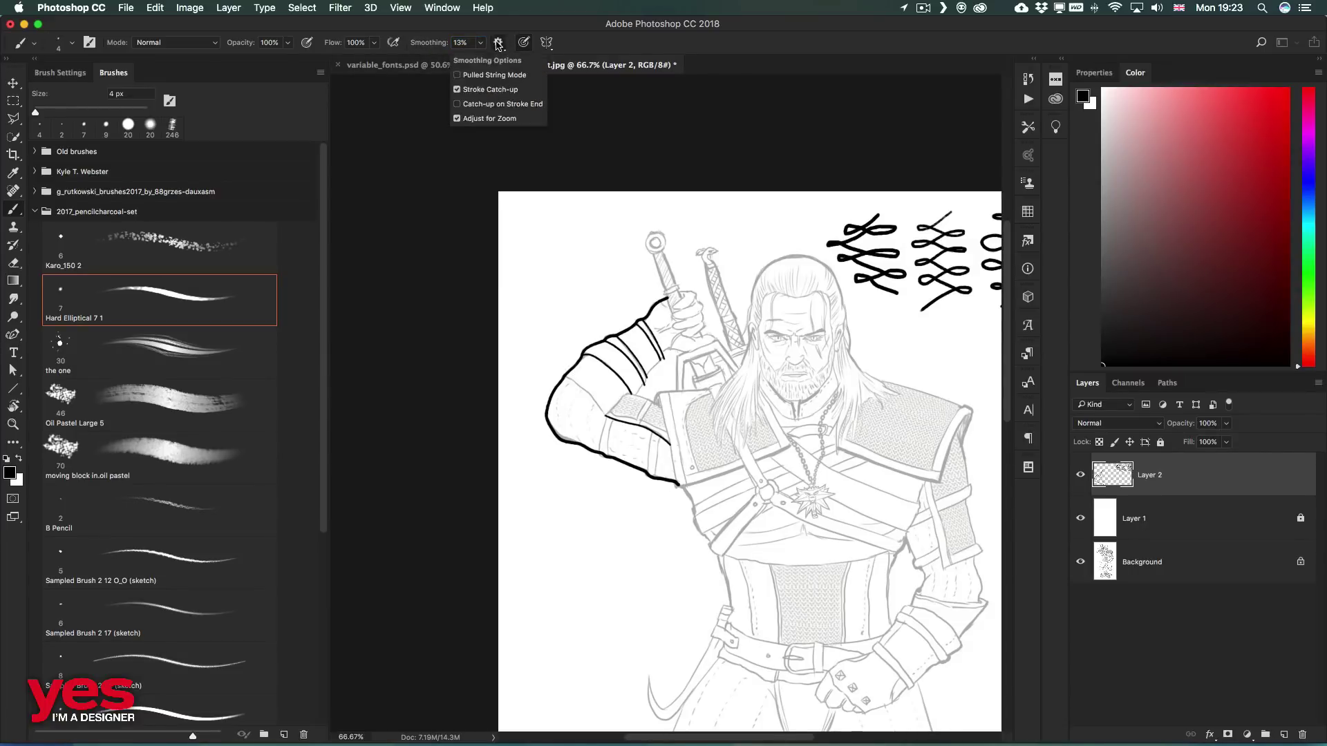
{"action": "left_click", "coordinate": [482, 75]}
{"action": "left_click", "coordinate": [516, 42]}
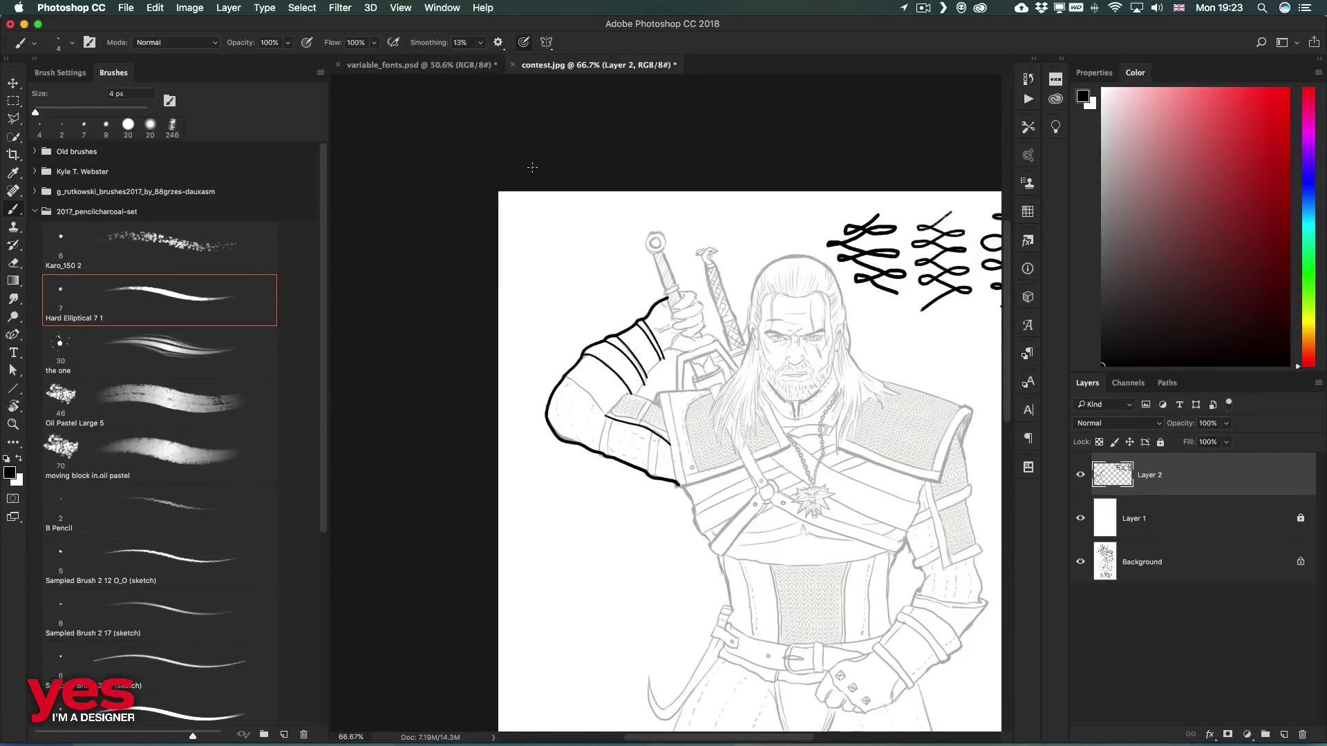
{"action": "scroll", "coordinate": [796, 351], "scroll_direction": "up", "scroll_amount": 3}
- Ink the outline around the head and hair, and extend the sleeve line under the armour
{"action": "left_click_drag", "start_coordinate": [796, 352], "coordinate": [631, 159]}
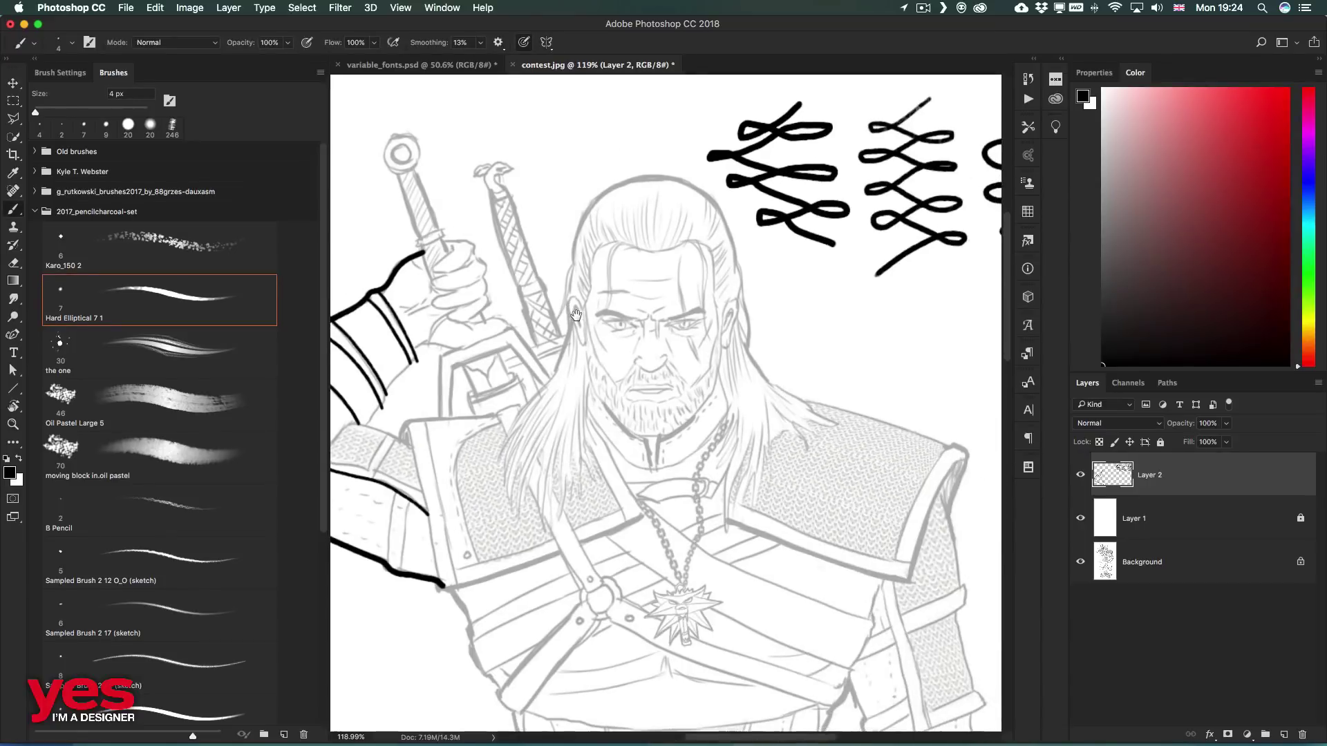
{"action": "mouse_move", "coordinate": [560, 258]}
{"action": "left_mouse_down"}
{"action": "mouse_move", "coordinate": [595, 182]}
{"action": "mouse_move", "coordinate": [663, 165]}
{"action": "mouse_move", "coordinate": [695, 186]}
{"action": "mouse_move", "coordinate": [686, 164]}
{"action": "mouse_move", "coordinate": [713, 207]}
{"action": "mouse_move", "coordinate": [739, 357]}
{"action": "mouse_move", "coordinate": [768, 394]}
{"action": "mouse_move", "coordinate": [817, 411]}
{"action": "left_mouse_up"}
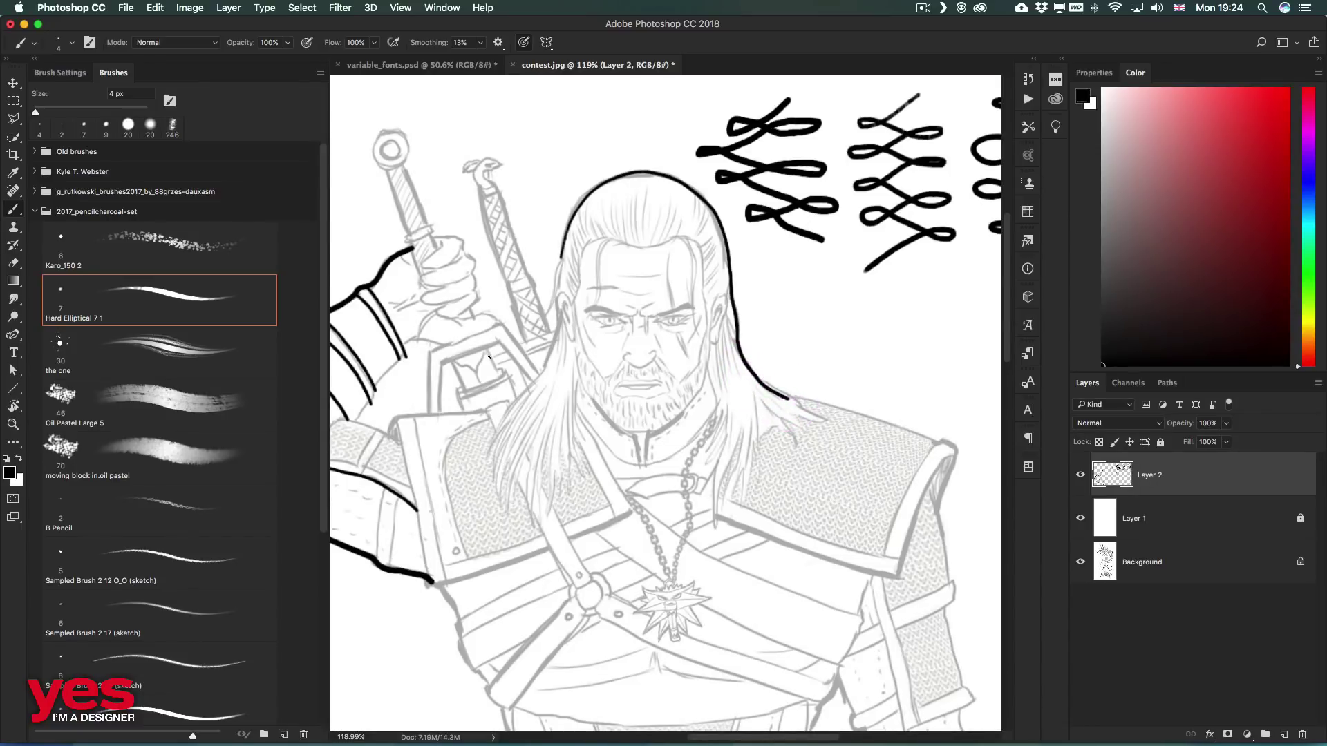
{"action": "scroll", "coordinate": [536, 404], "scroll_direction": "down", "scroll_amount": 5}
{"action": "scroll", "coordinate": [504, 374], "scroll_direction": "down", "scroll_amount": 2}
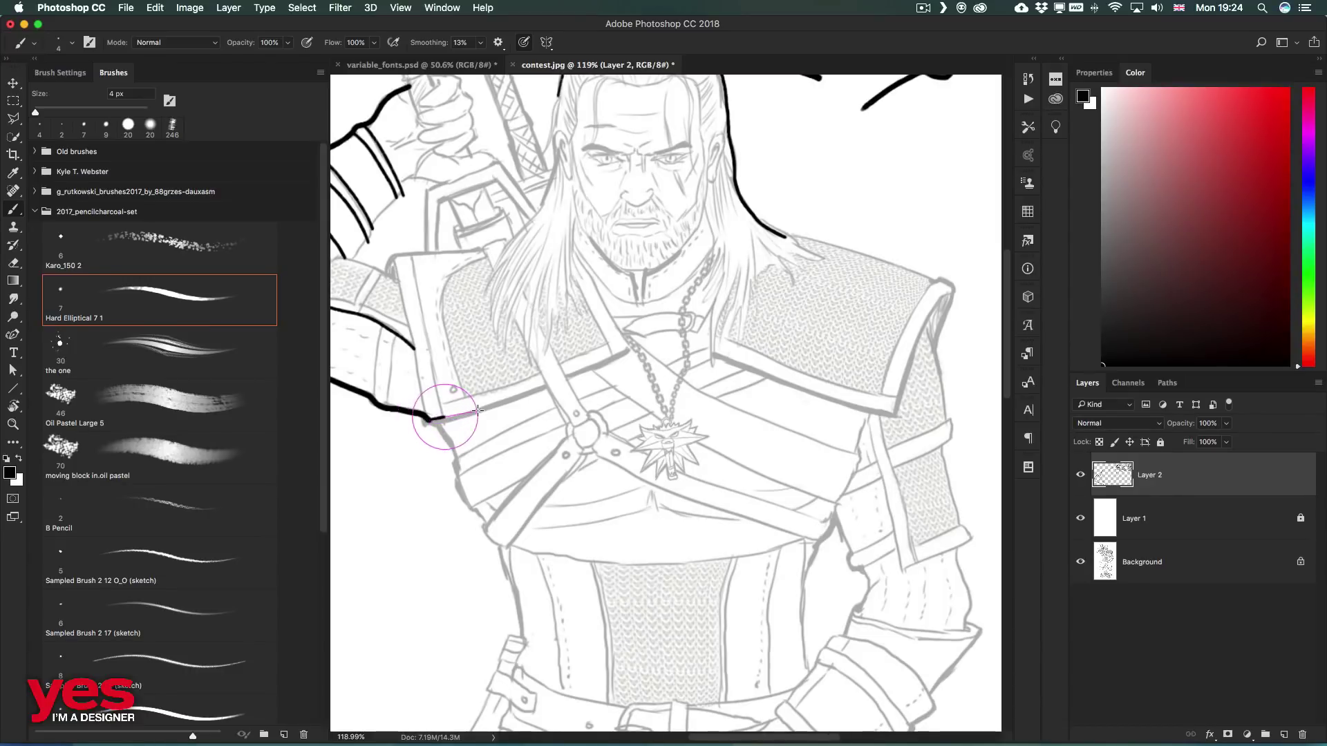
{"action": "mouse_move", "coordinate": [429, 419]}
{"action": "left_mouse_down"}
{"action": "mouse_move", "coordinate": [528, 398]}
{"action": "mouse_move", "coordinate": [573, 371]}
{"action": "left_mouse_up"}
{"action": "scroll", "coordinate": [550, 415], "scroll_direction": "left", "scroll_amount": 3}
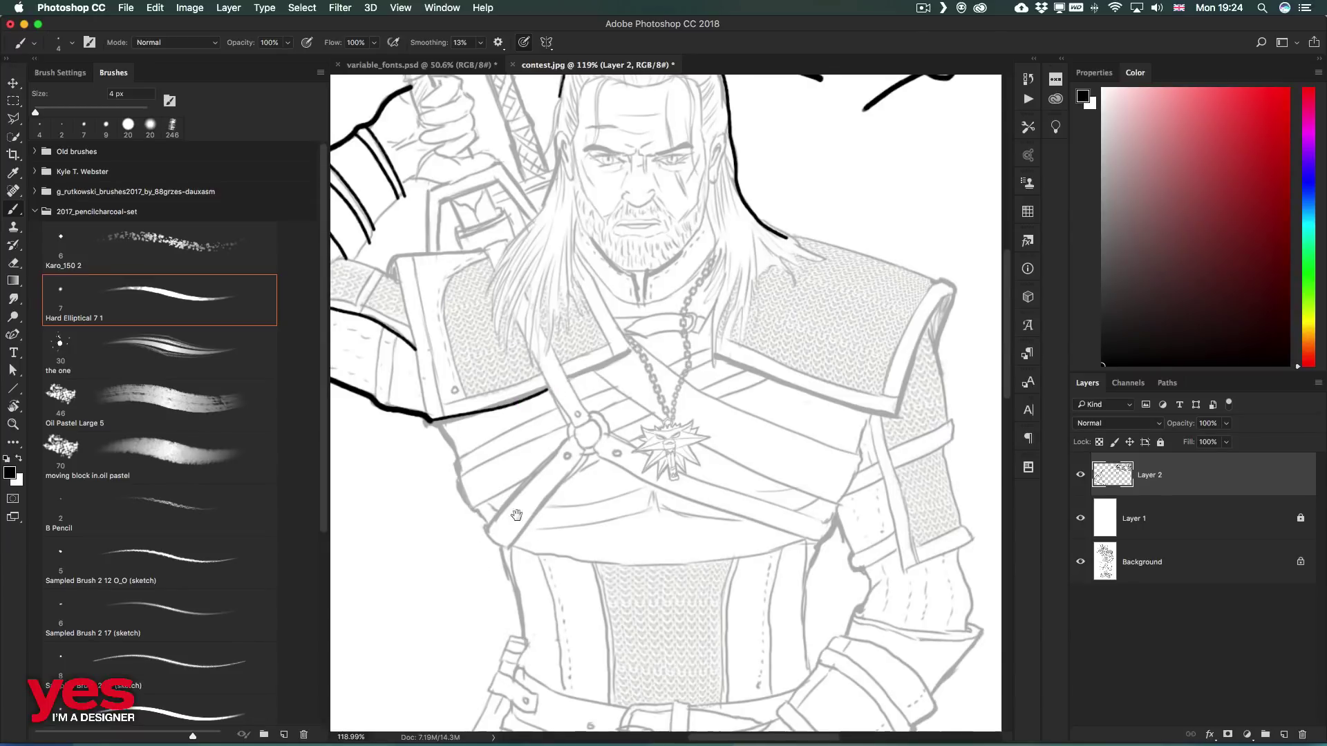
{"action": "scroll", "coordinate": [525, 448], "scroll_direction": "left", "scroll_amount": 3}
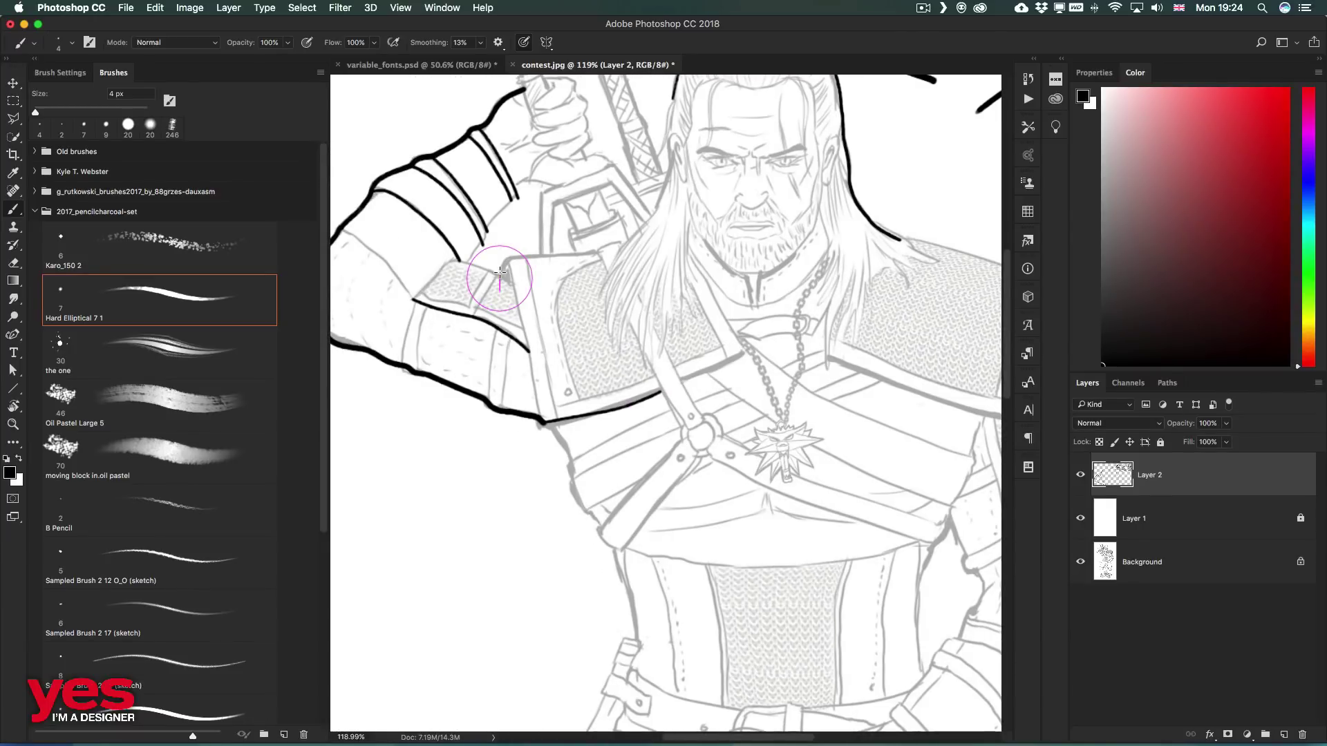
- Turn Pulled String Mode off and ink the shoulder armour edge with a hook at its corner
{"action": "mouse_move", "coordinate": [500, 278]}
{"action": "left_mouse_down"}
{"action": "mouse_move", "coordinate": [509, 256]}
{"action": "mouse_move", "coordinate": [544, 316]}
{"action": "left_mouse_up"}
{"action": "key", "text": "ctrl+z"}
{"action": "left_click", "coordinate": [499, 44]}
{"action": "left_click", "coordinate": [498, 77]}
{"action": "left_click_drag", "start_coordinate": [510, 260], "coordinate": [532, 372]}
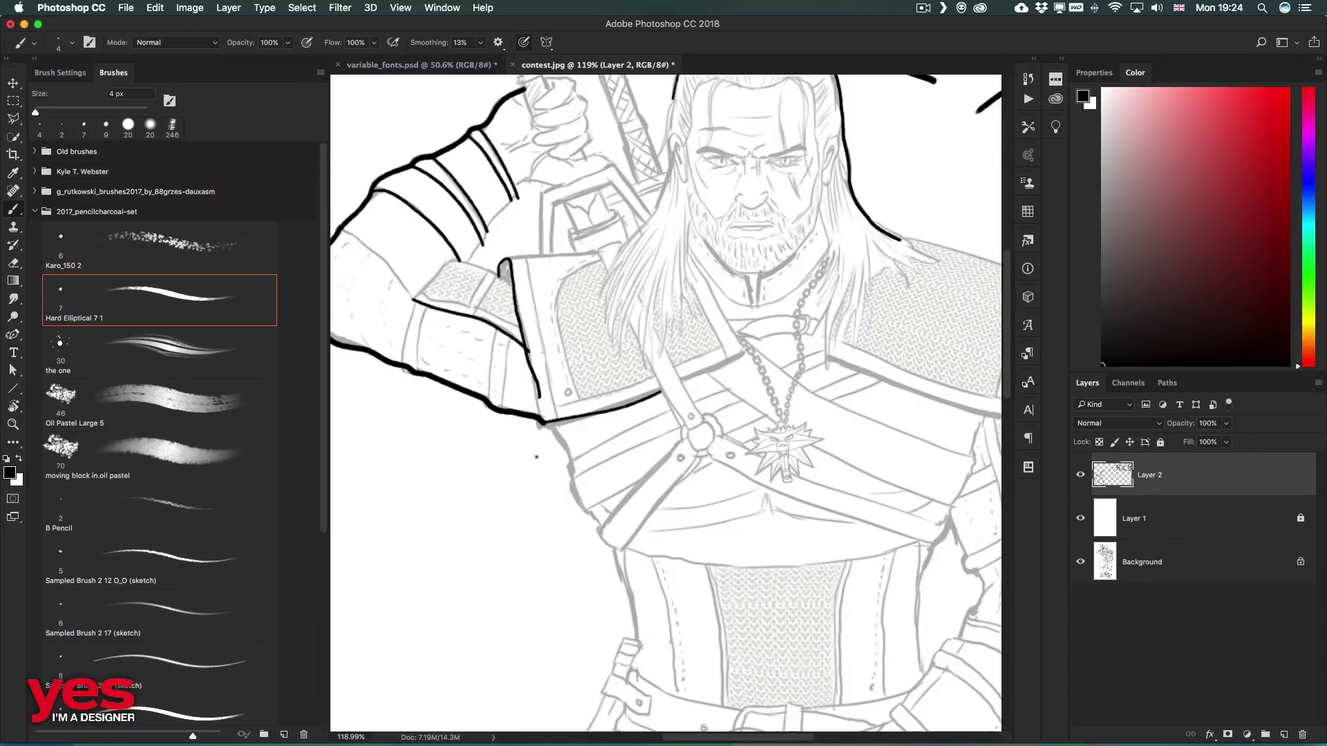
- Zoom in on the pauldron, set Smoothing to 50%, and ink its front edge, undoing an extra curve
{"action": "key", "text": "z"}
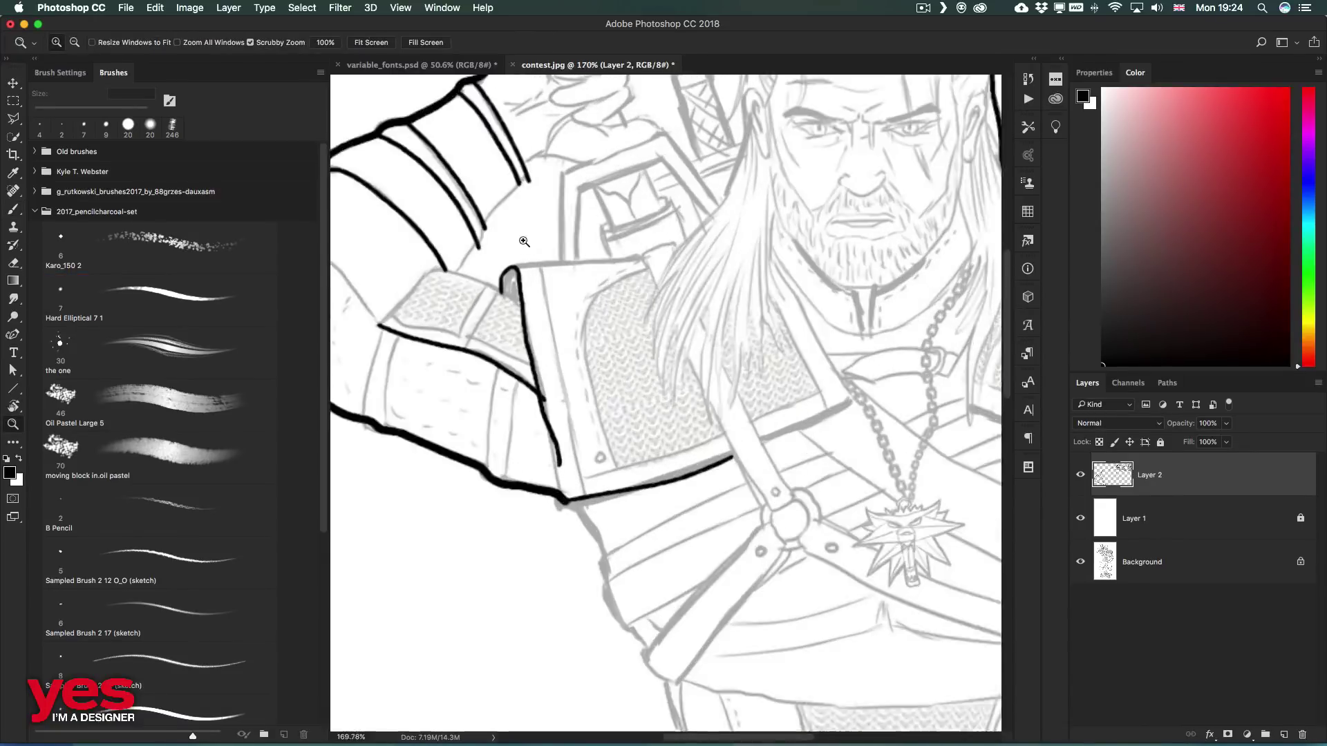
{"action": "left_click_drag", "start_coordinate": [488, 238], "coordinate": [518, 237]}
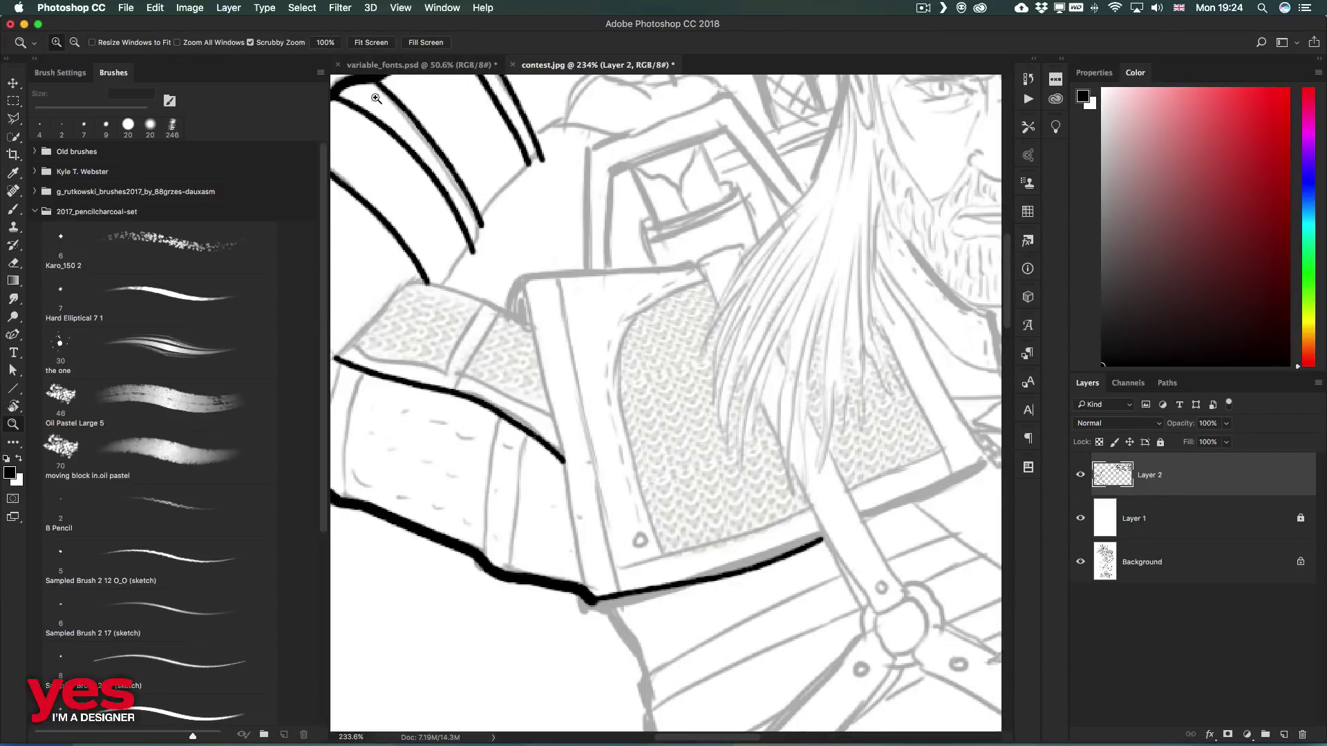
{"action": "key", "text": "b"}
{"action": "left_click_drag", "start_coordinate": [409, 45], "coordinate": [461, 45]}
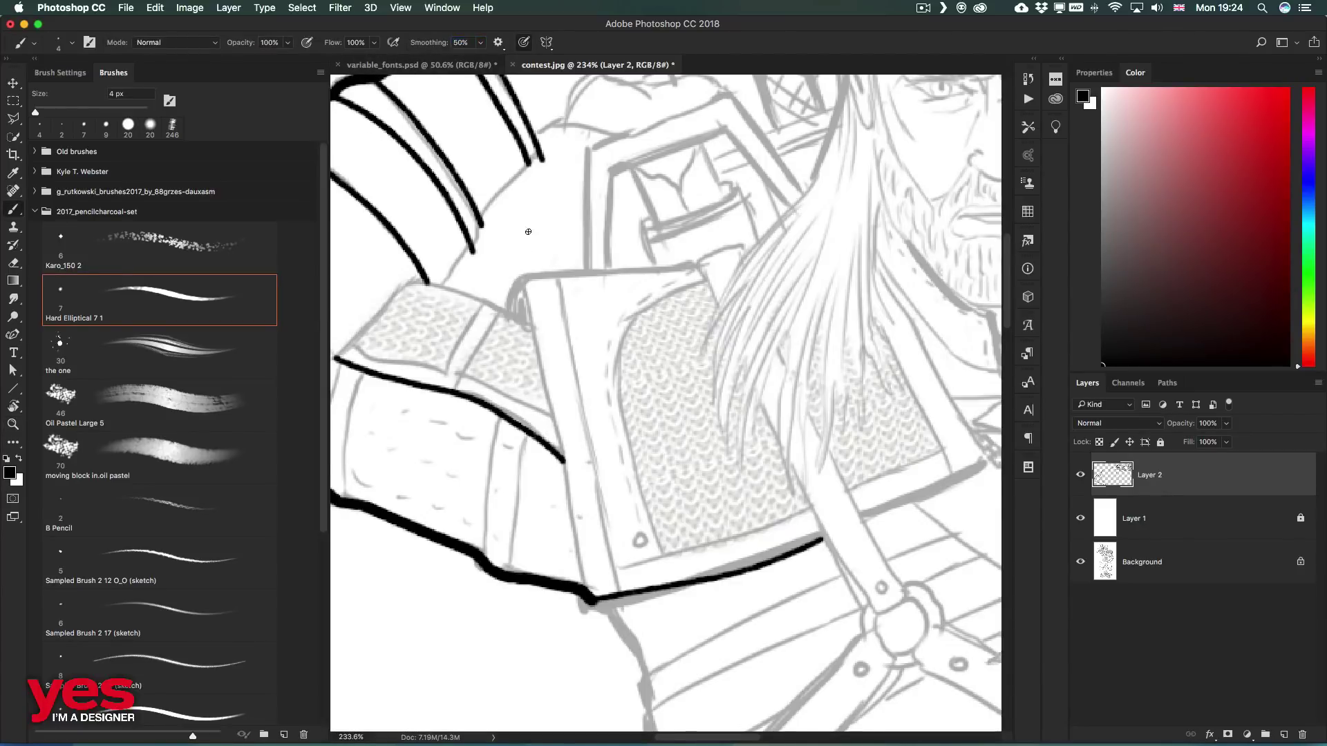
{"action": "mouse_move", "coordinate": [508, 309]}
{"action": "left_mouse_down"}
{"action": "mouse_move", "coordinate": [536, 328]}
{"action": "mouse_move", "coordinate": [587, 599]}
{"action": "left_mouse_up"}
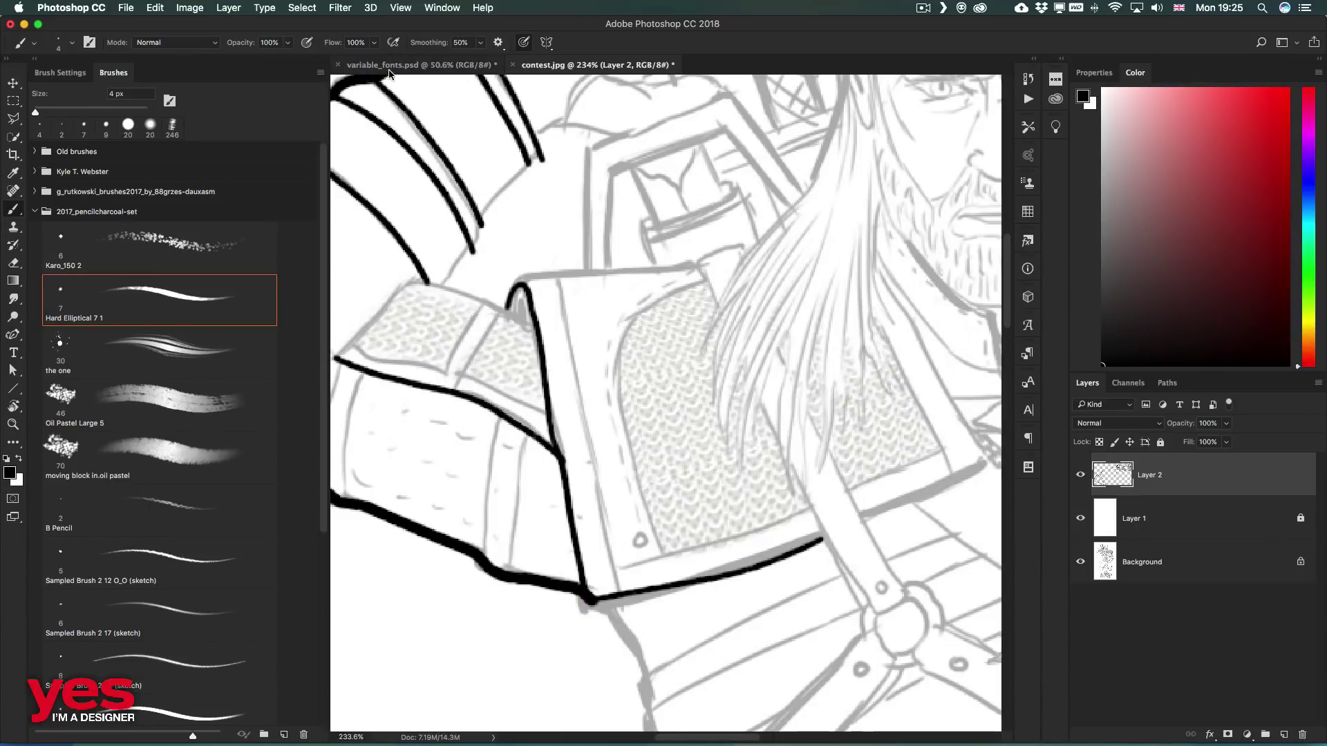
{"action": "left_click_drag", "start_coordinate": [514, 232], "coordinate": [594, 378]}
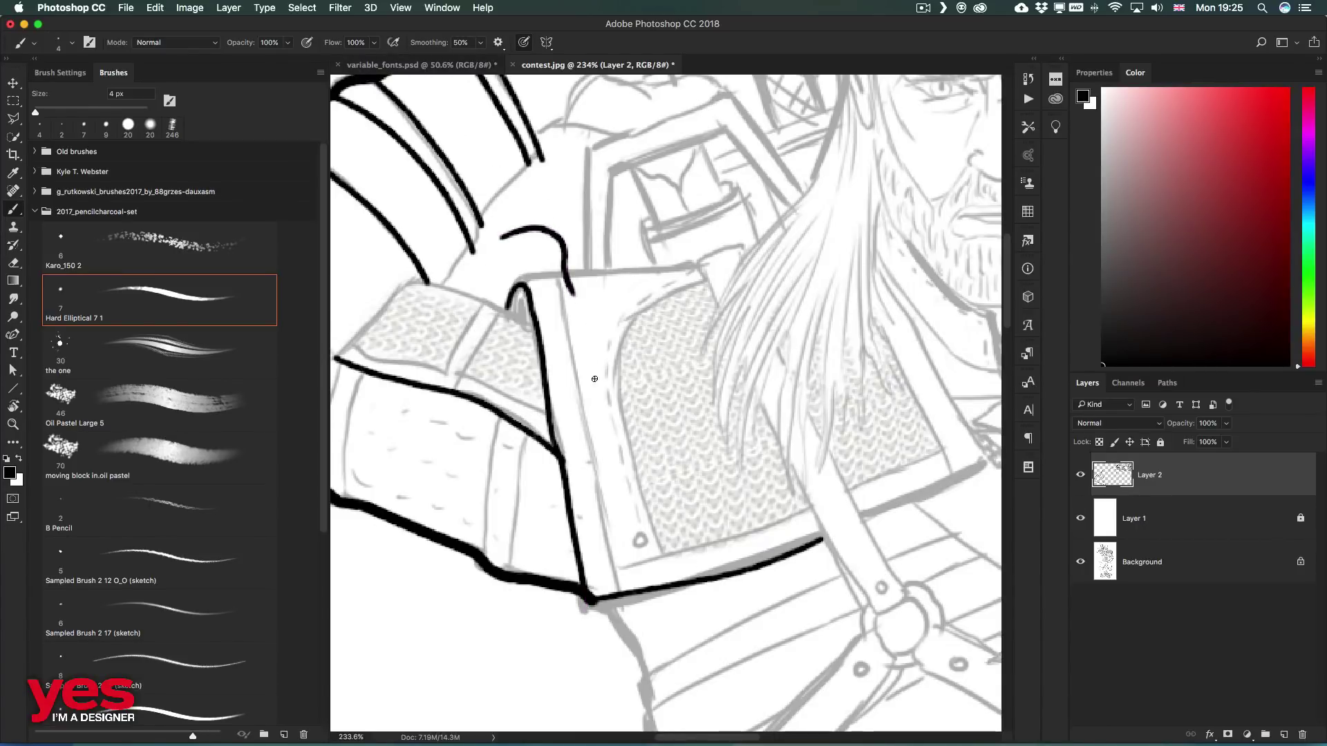
{"action": "key", "text": "ctrl+z"}
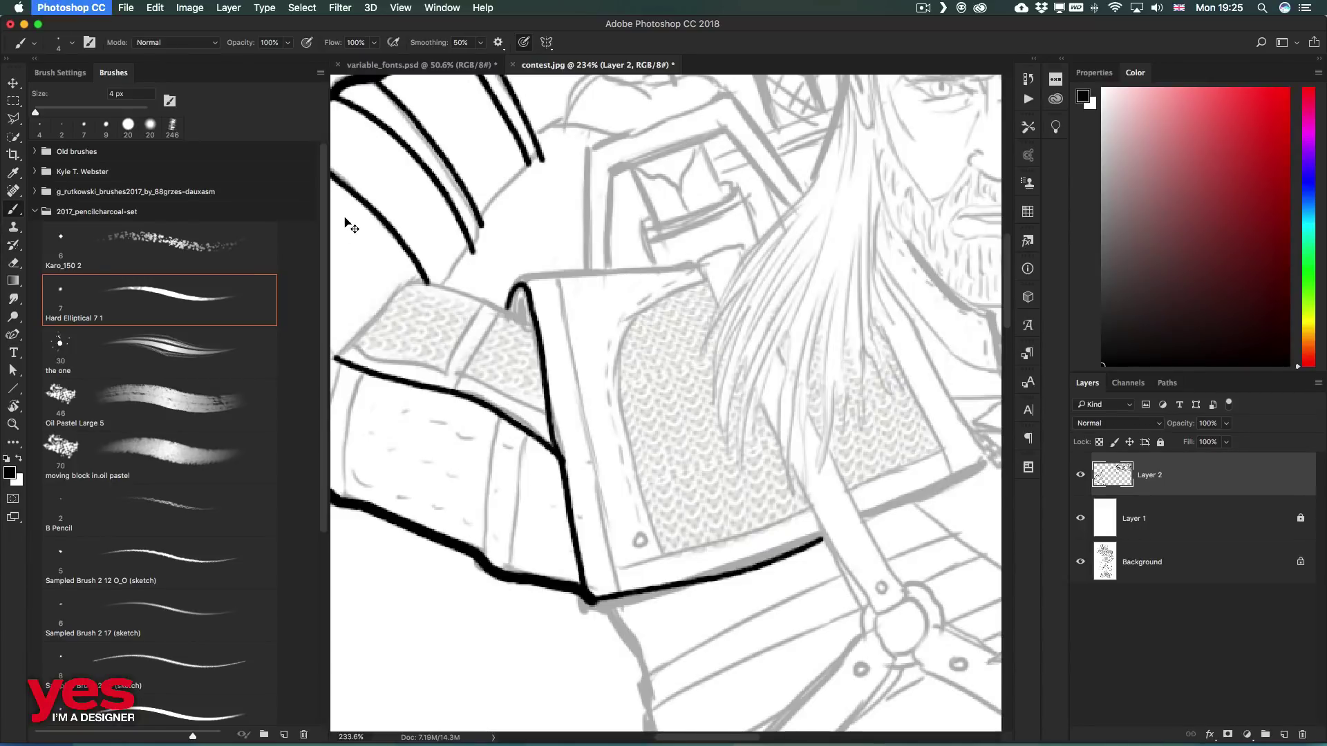
{"action": "key", "text": "ctrl+k"}
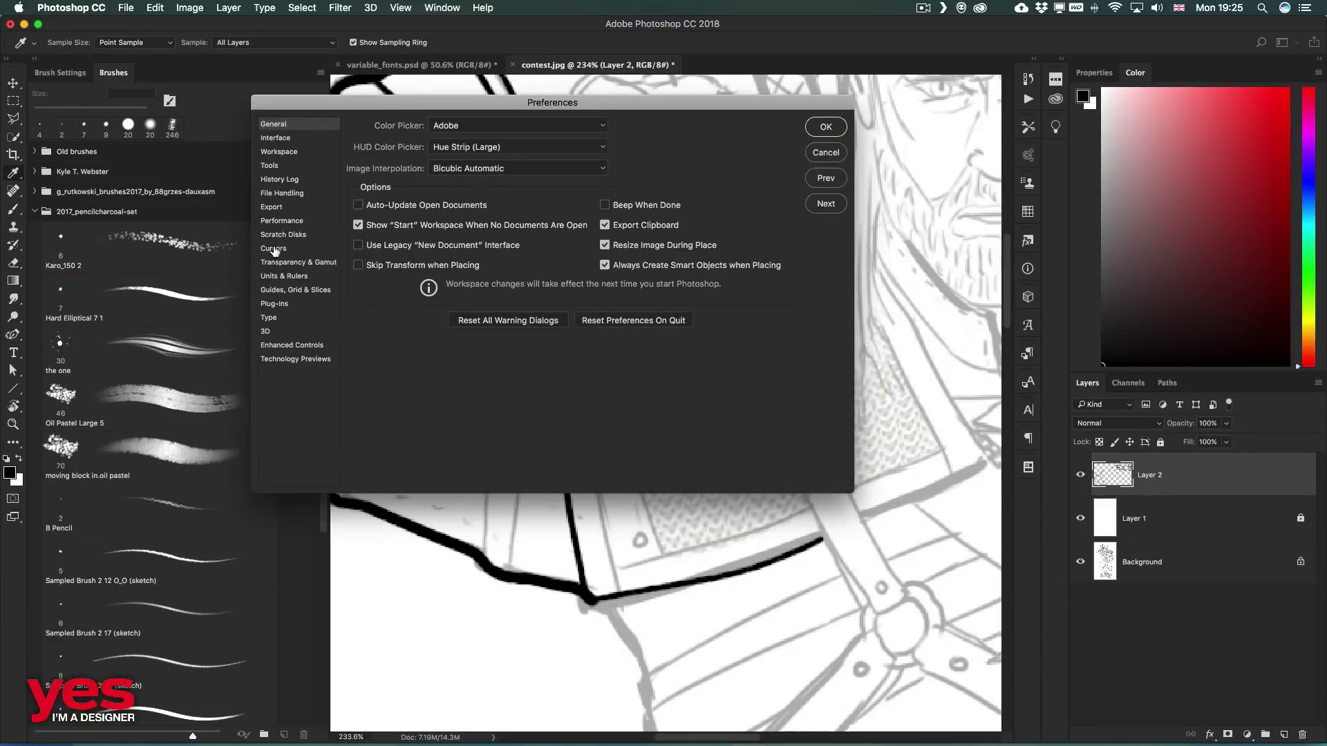
{"action": "left_click", "coordinate": [272, 248]}
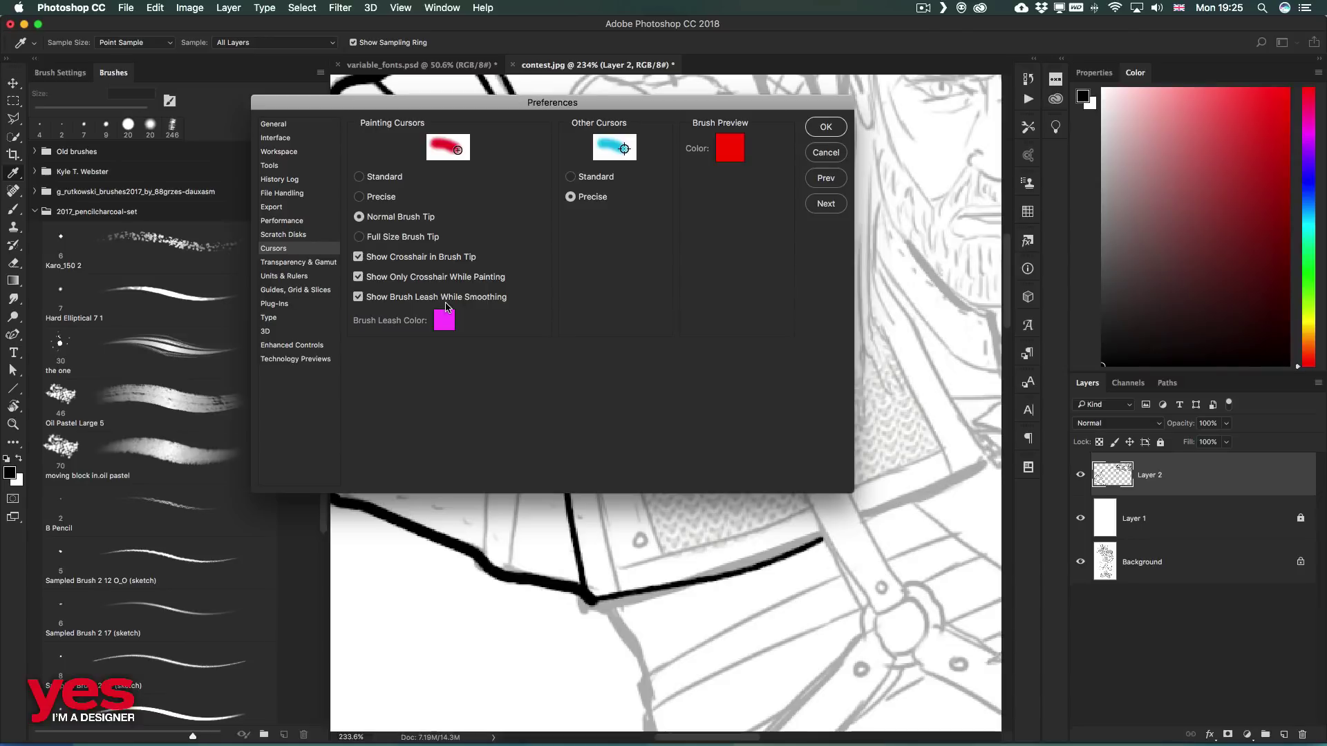